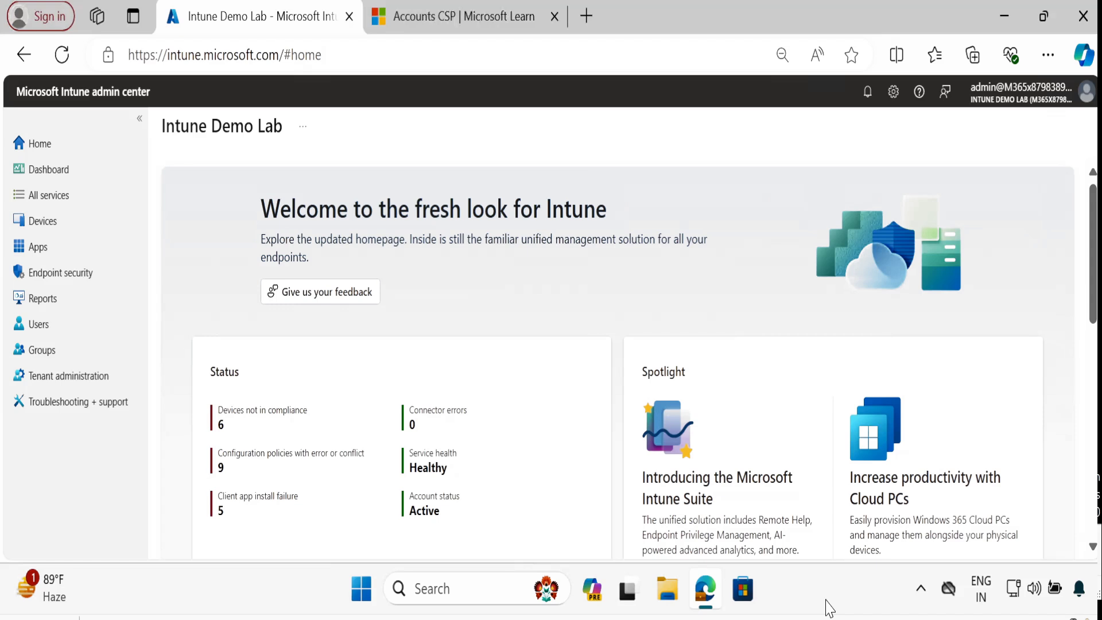
- Go to Devices > Windows > Configuration and show the Create options for a new policy
{"action": "left_click", "coordinate": [44, 224]}
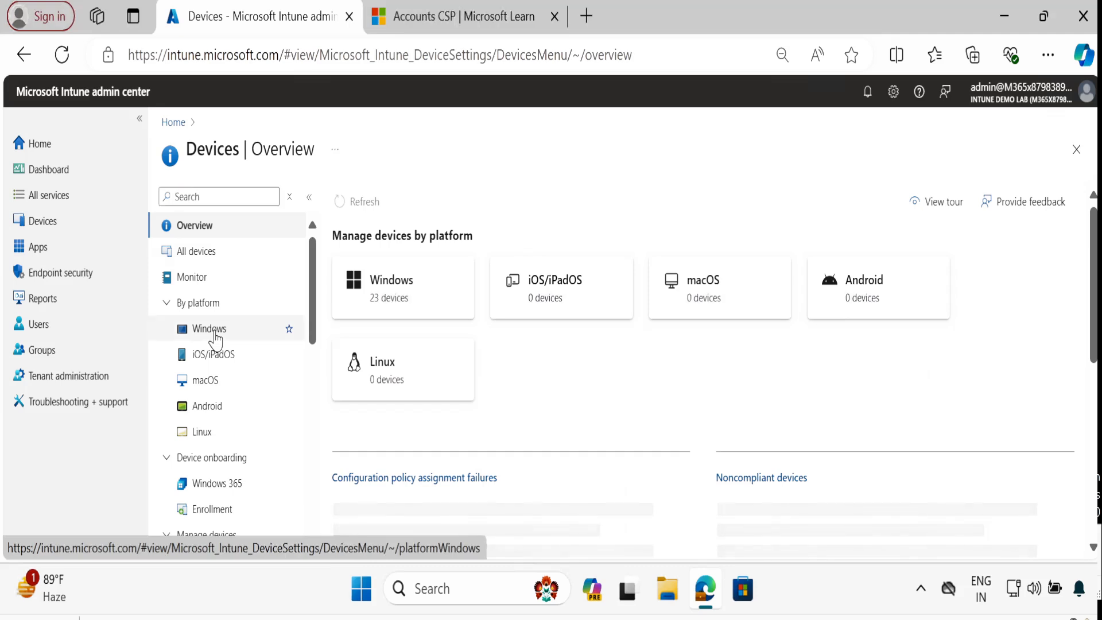
{"action": "left_click", "coordinate": [213, 332]}
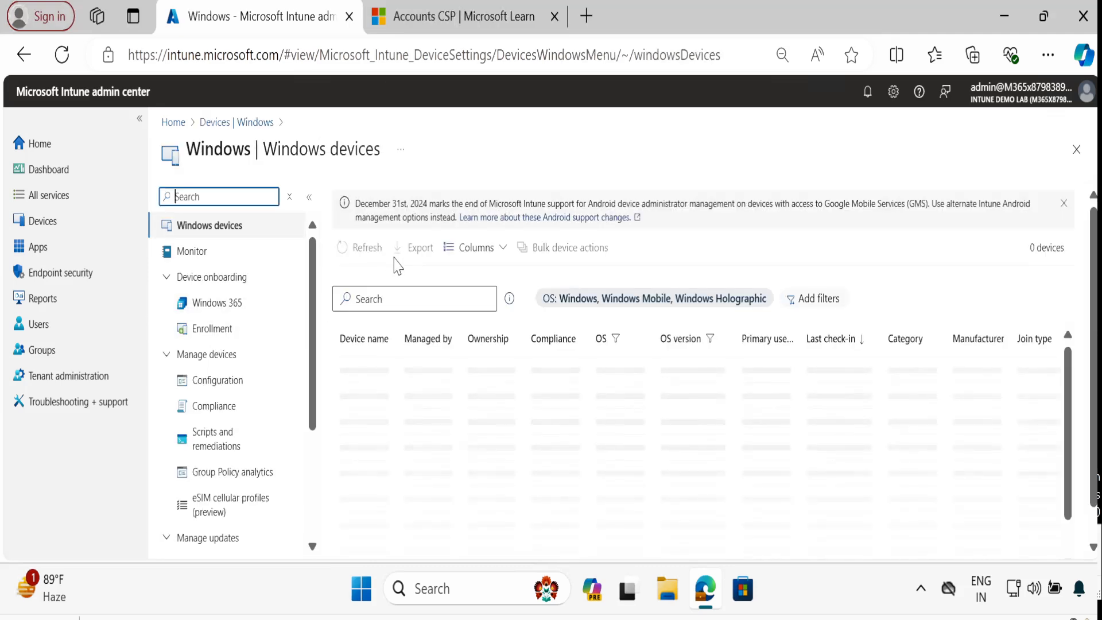
{"action": "left_click", "coordinate": [230, 382]}
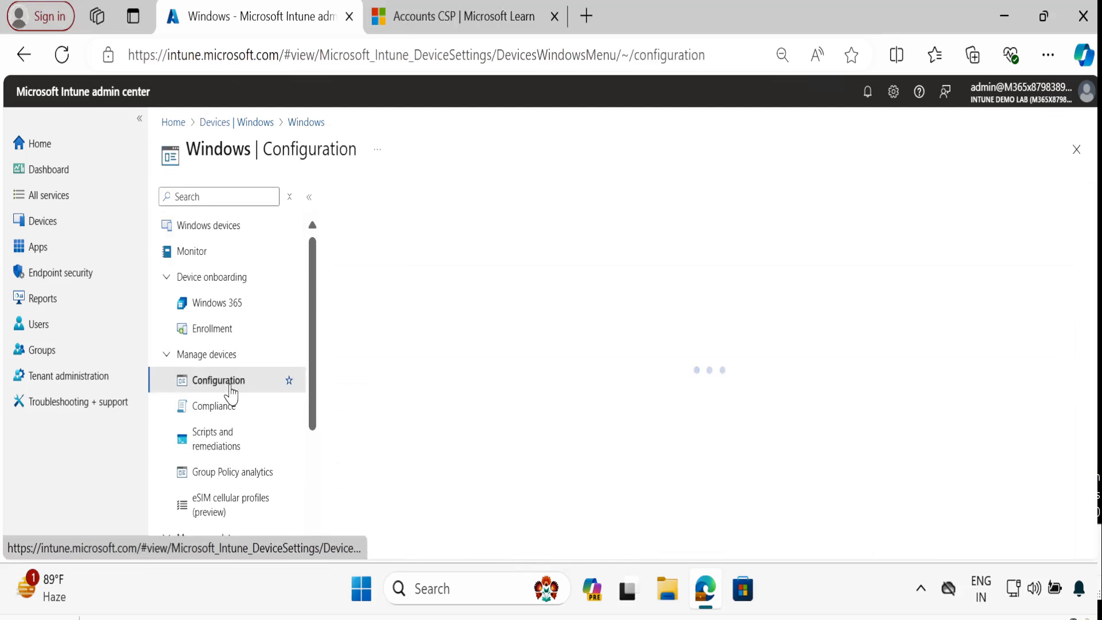
{"action": "left_click", "coordinate": [382, 265]}
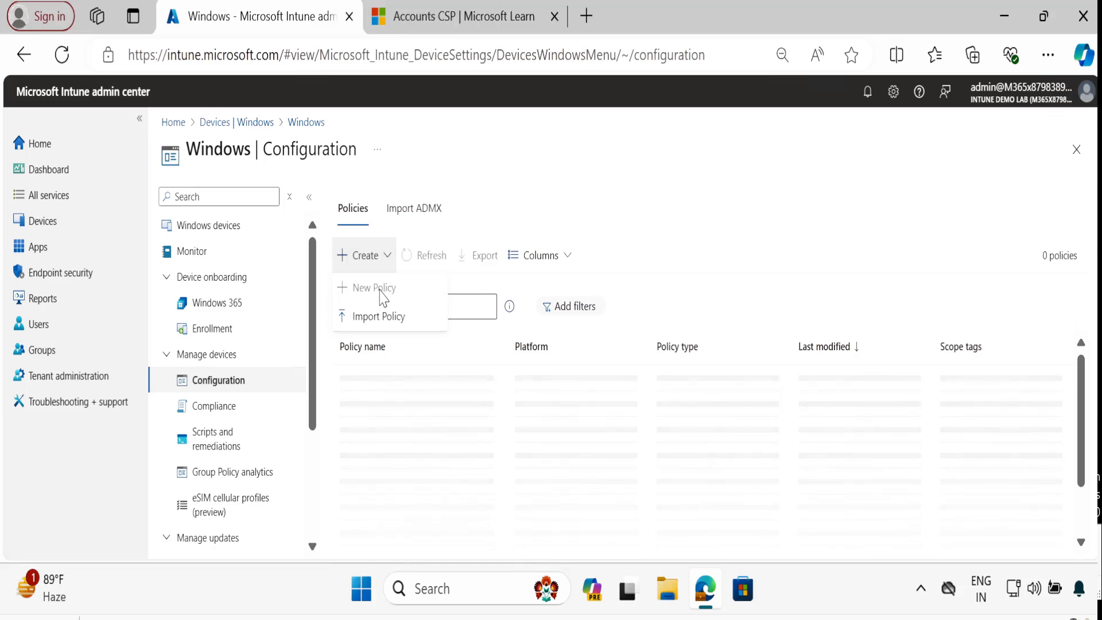
- Create a new policy for Windows 10 and later using the Templates > Custom profile type
{"action": "left_click", "coordinate": [381, 295]}
{"action": "left_click", "coordinate": [796, 207]}
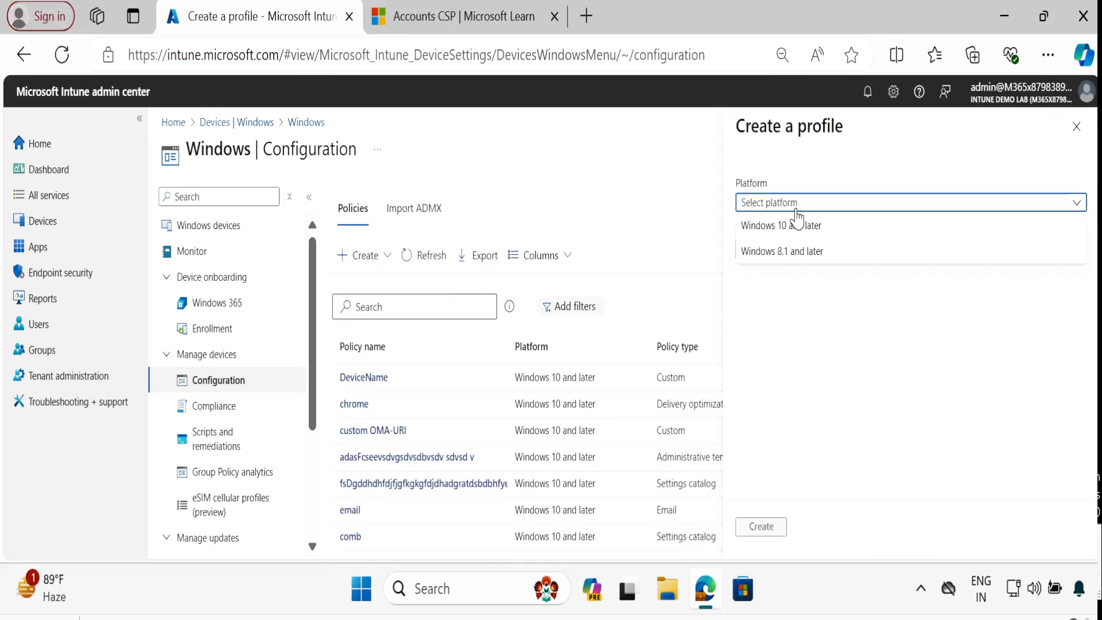
{"action": "left_click", "coordinate": [795, 228]}
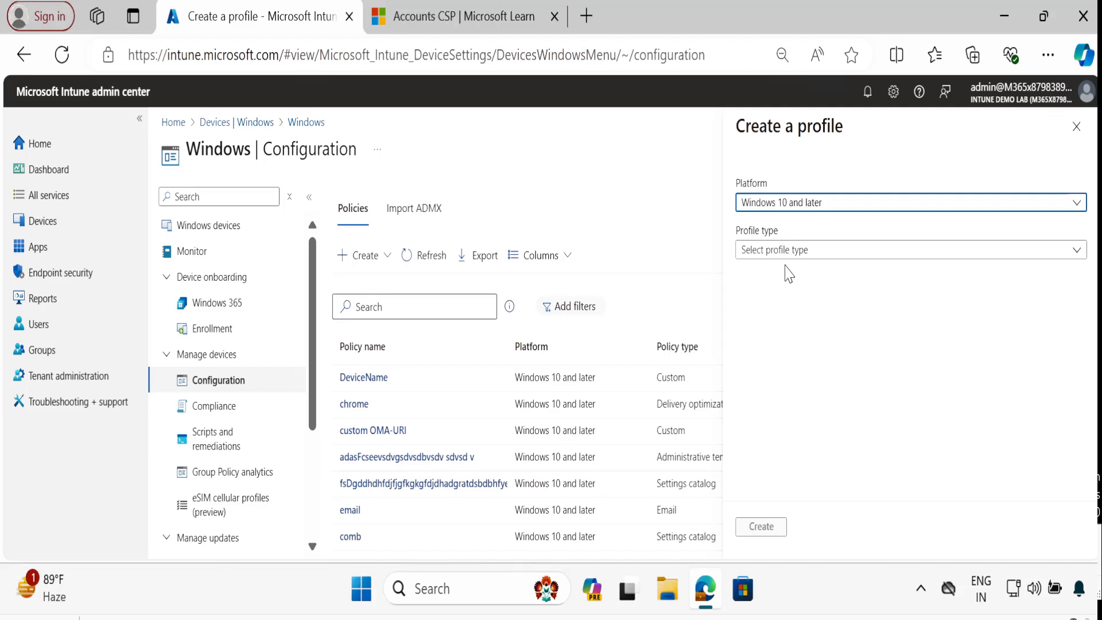
{"action": "left_click", "coordinate": [779, 253]}
{"action": "left_click", "coordinate": [765, 300]}
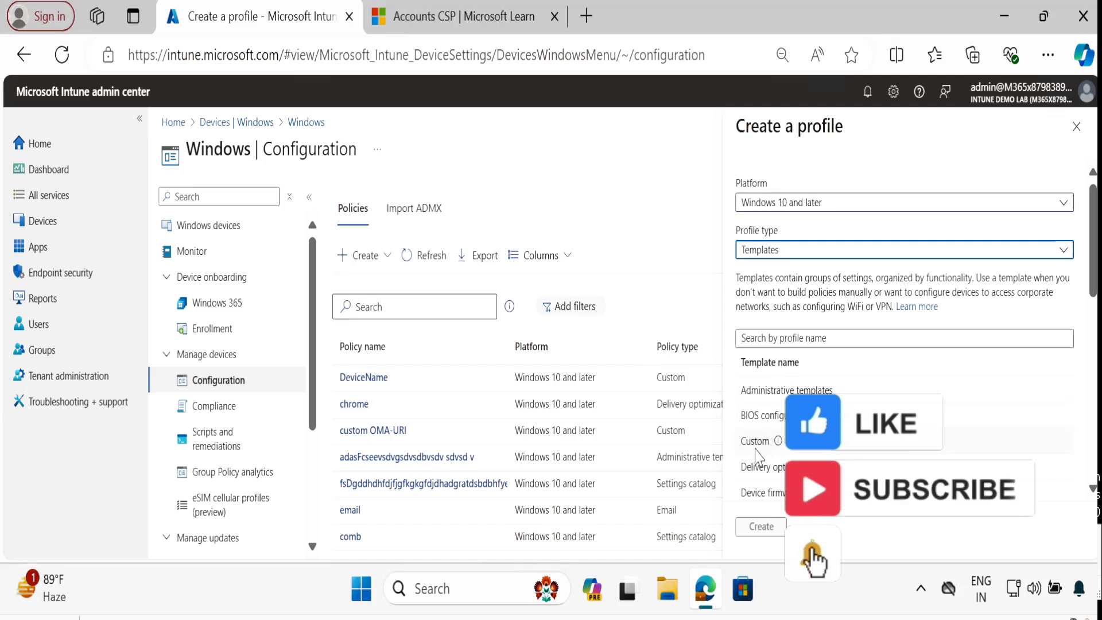
{"action": "left_click", "coordinate": [756, 451]}
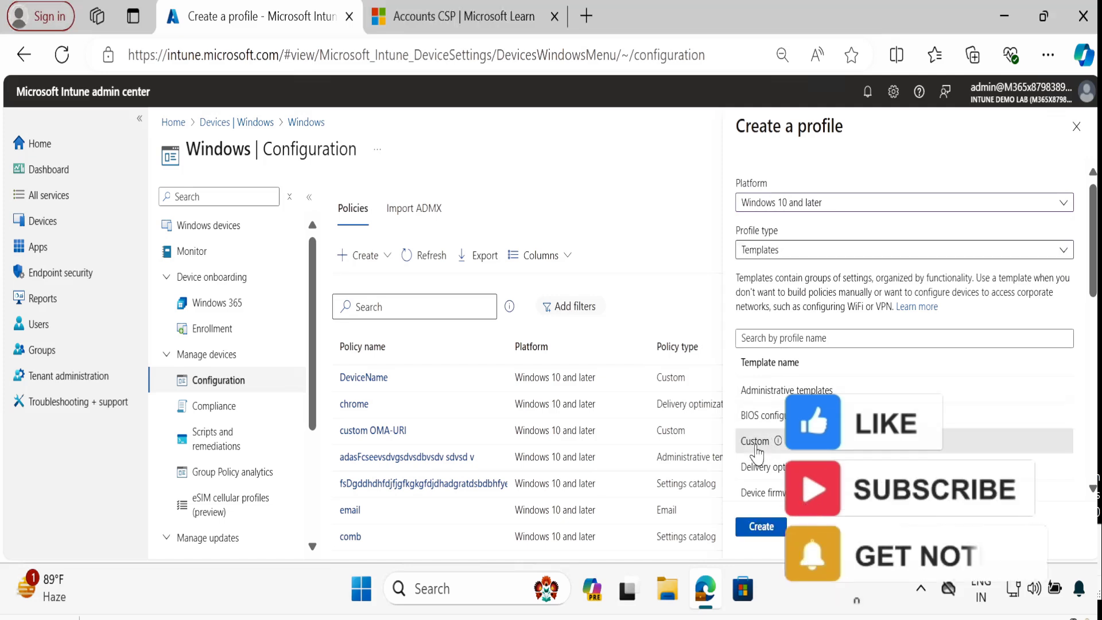
{"action": "left_click", "coordinate": [766, 531]}
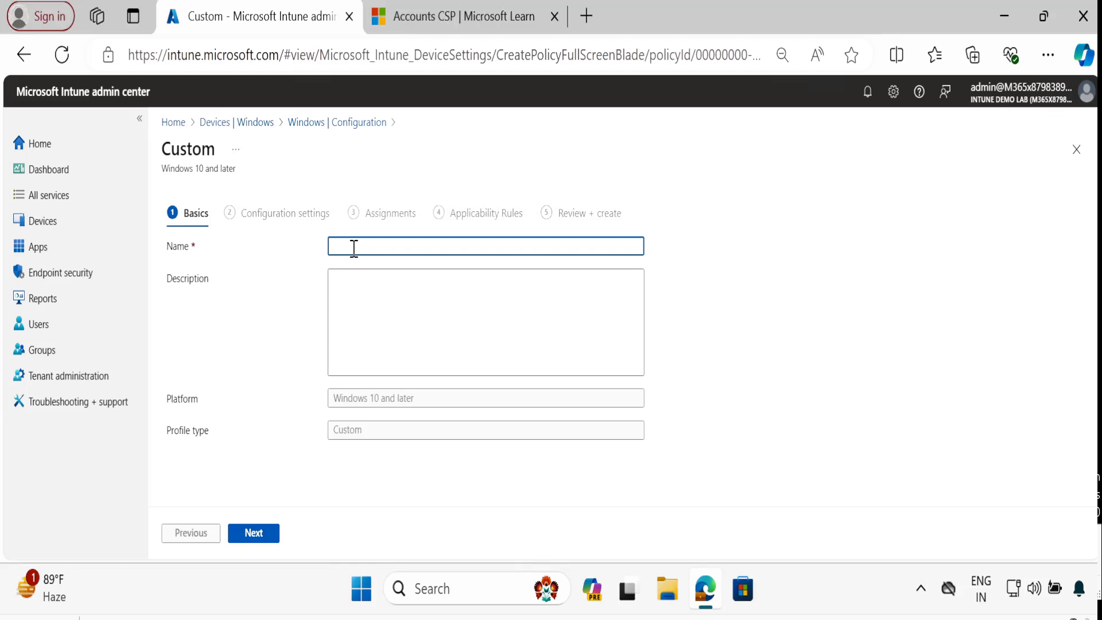
- Enter 'Rename Device' as the profile name and continue to Configuration settings
{"action": "type", "text": "Rename Device"}
{"action": "left_click", "coordinate": [265, 540]}
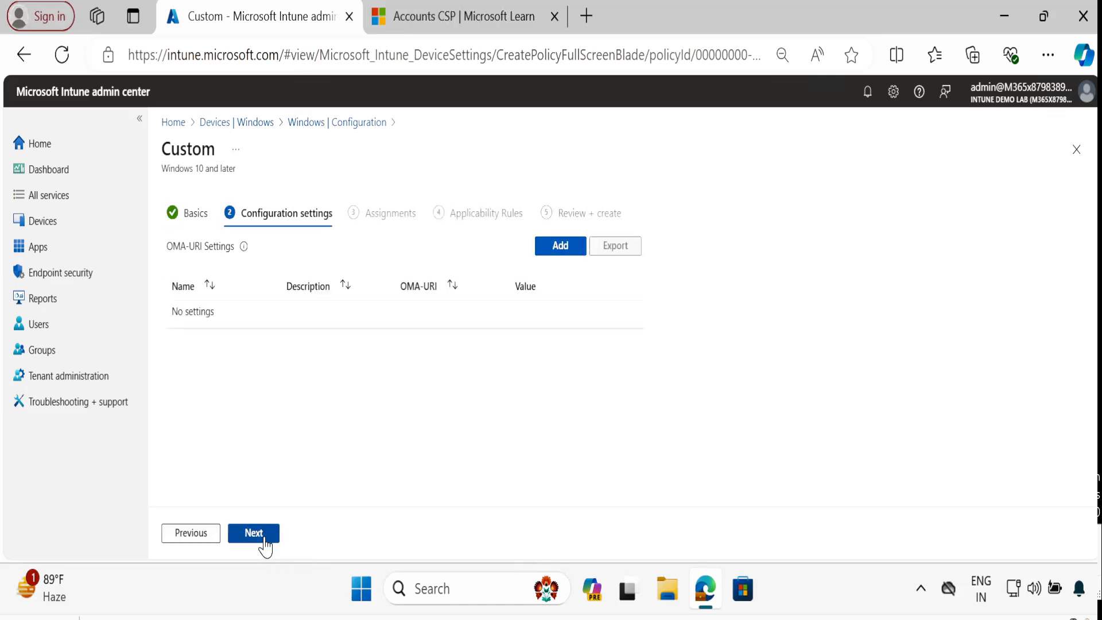
- Add an OMA-URI row with a Rename Device name, copied into the description
{"action": "left_click", "coordinate": [560, 246]}
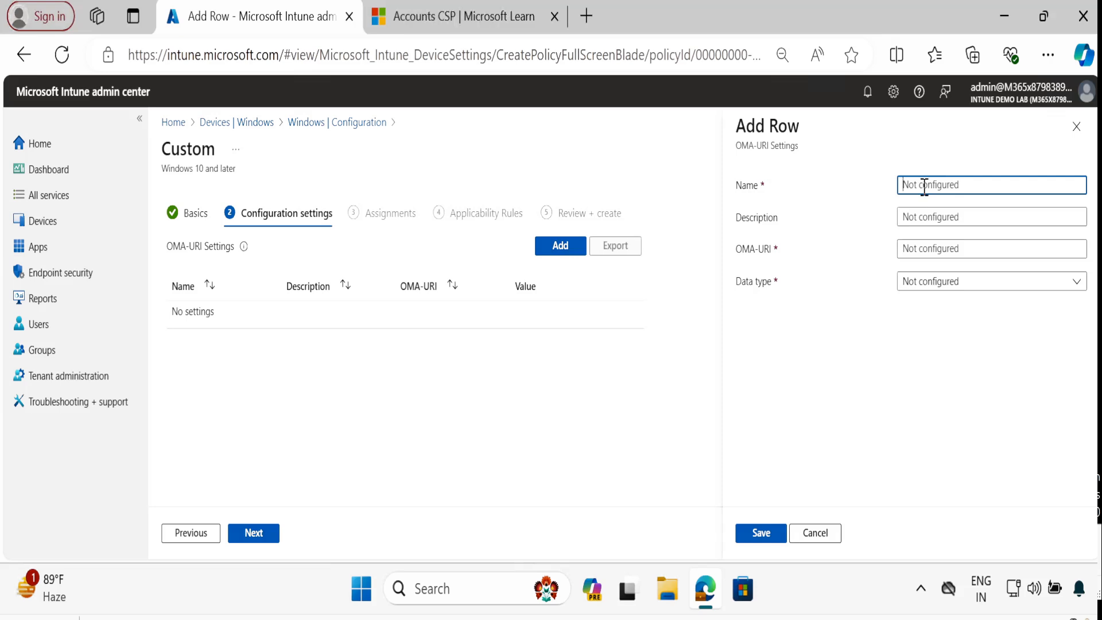
{"action": "type", "text": "Remant"}
{"action": "type", "text": "e Device"}
{"action": "triple_click", "coordinate": [924, 187]}
{"action": "right_click", "coordinate": [924, 186]}
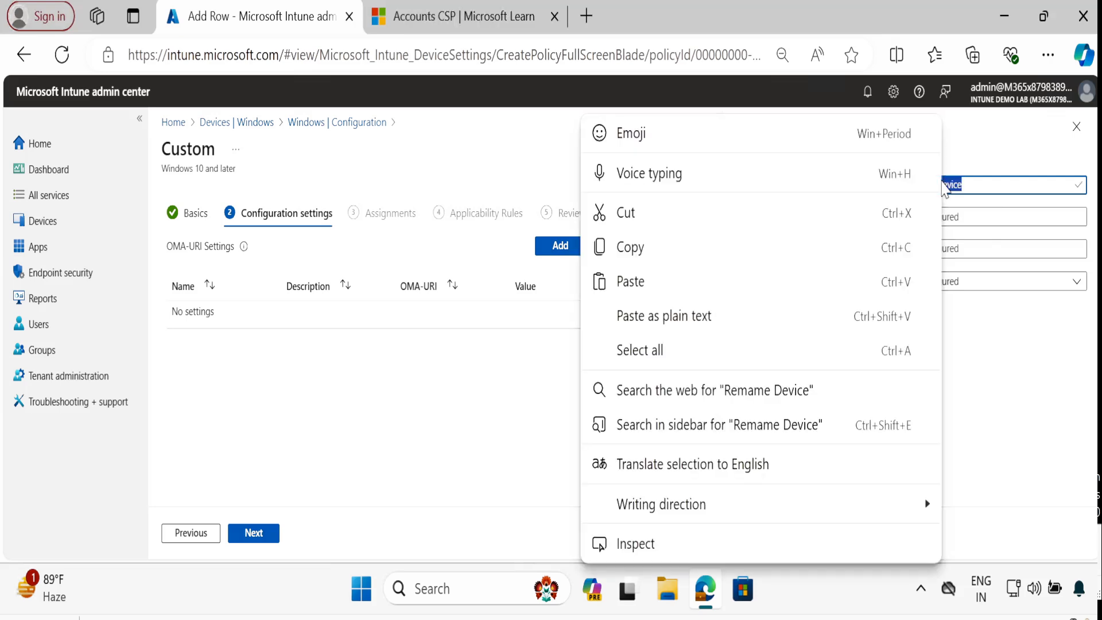
{"action": "left_click", "coordinate": [642, 253]}
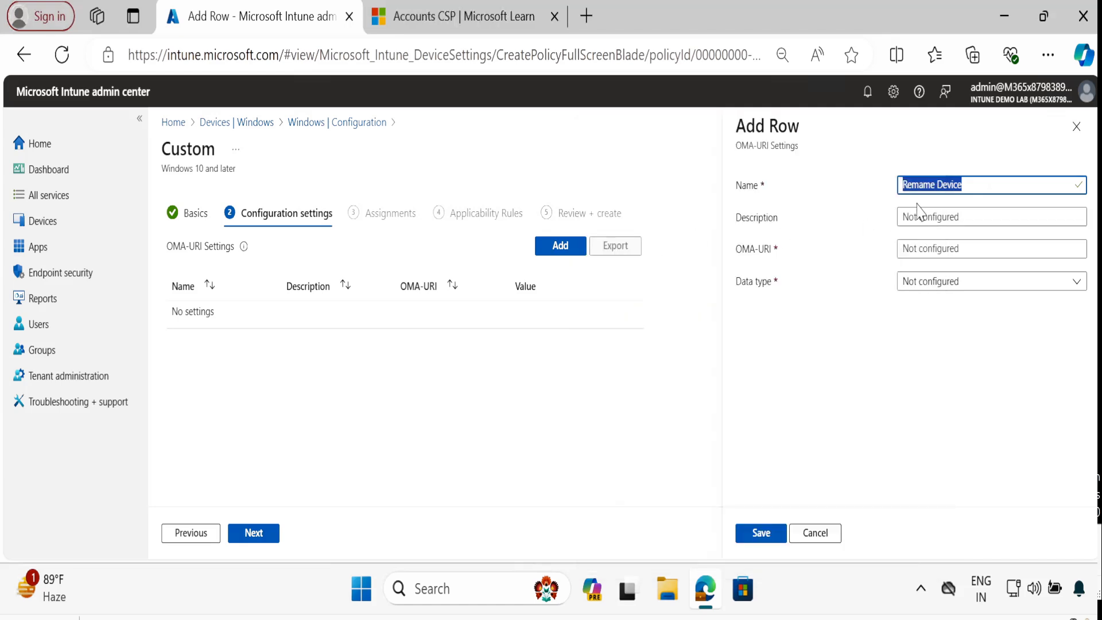
{"action": "left_click", "coordinate": [919, 217]}
{"action": "key", "text": "ctrl+v"}
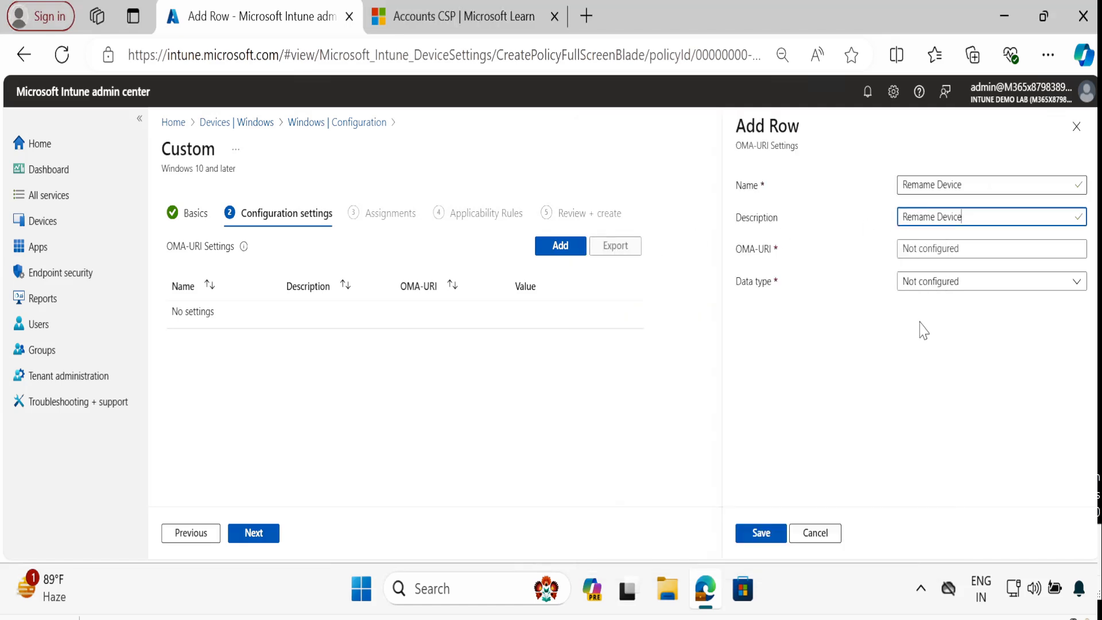
{"action": "left_click", "coordinate": [802, 329]}
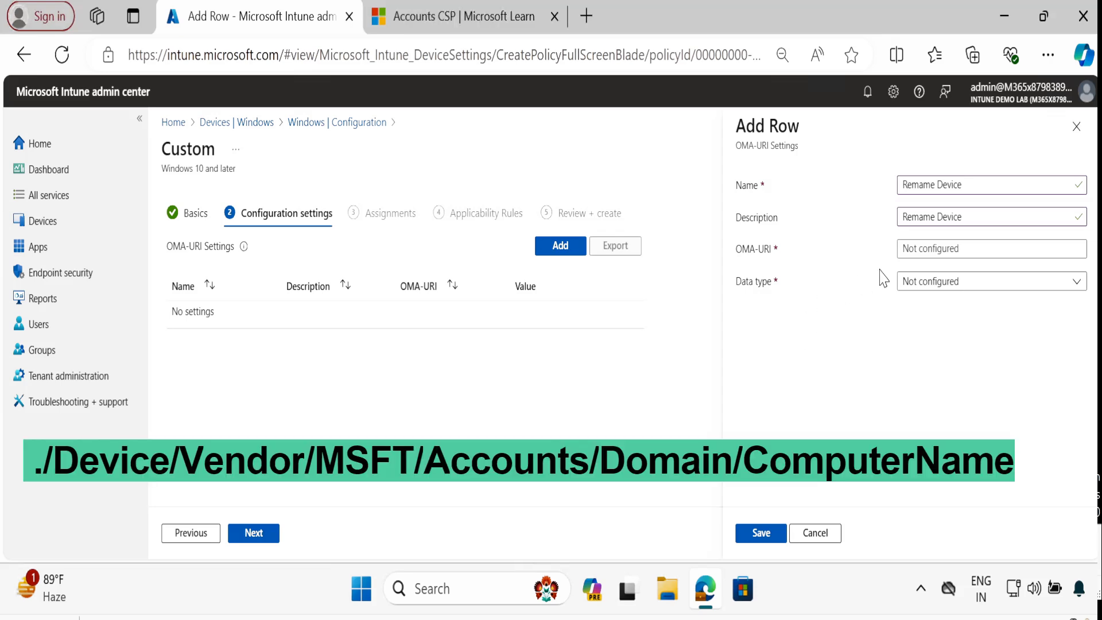
- Set the row's OMA-URI to ./Device/Vendor/MSFT/Accounts/Domain/ComputerName with data type String
{"action": "left_click", "coordinate": [924, 251]}
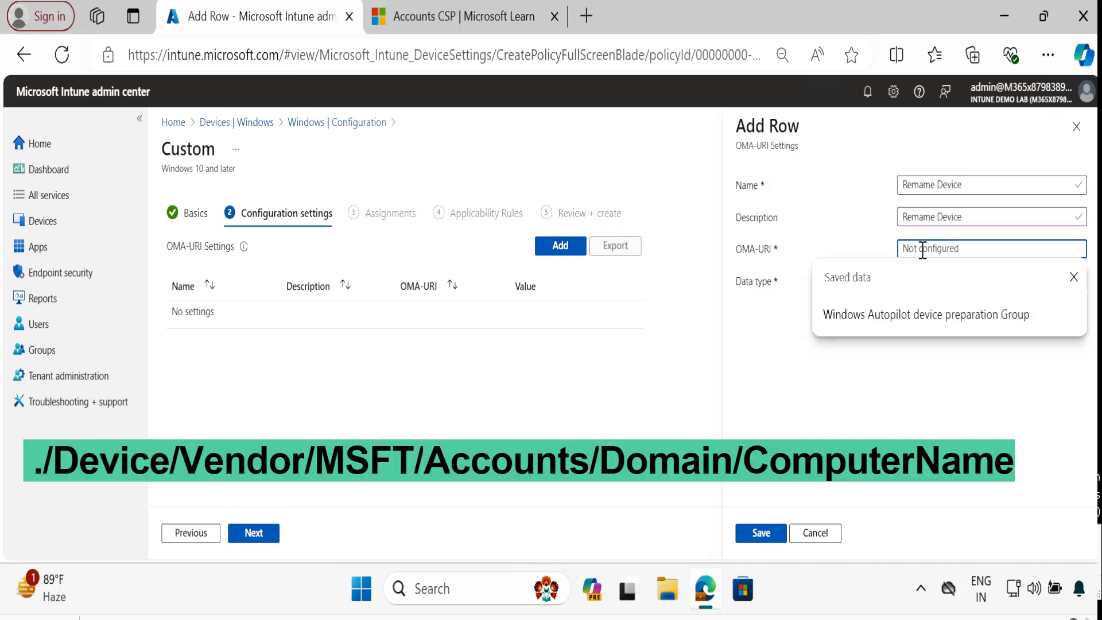
{"action": "key", "text": "ctrl+v"}
{"action": "left_click_drag", "start_coordinate": [948, 251], "coordinate": [894, 256]}
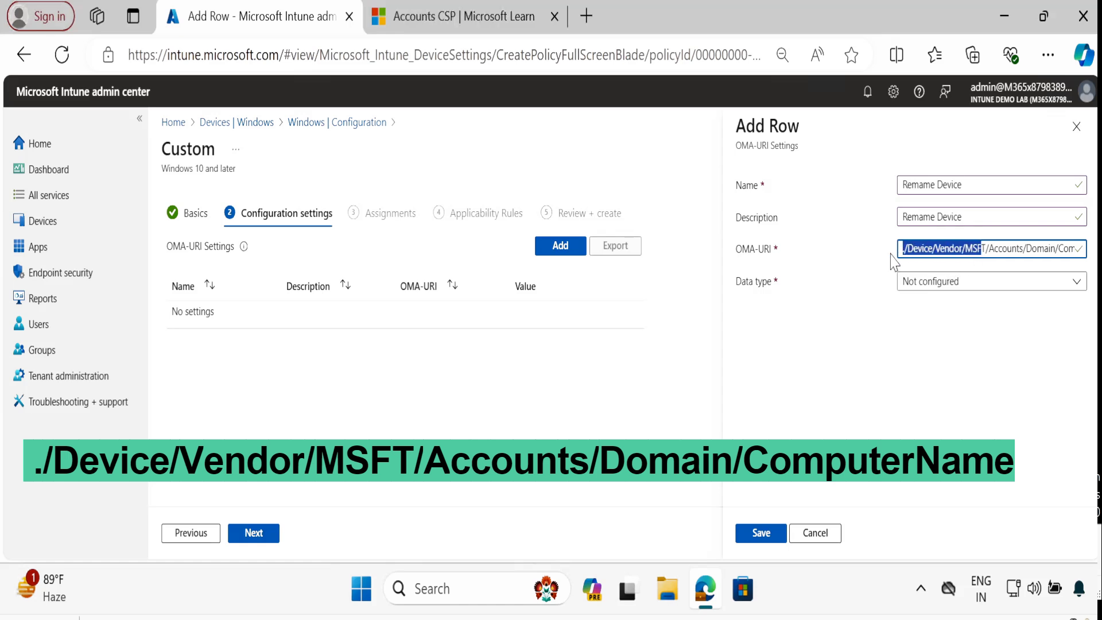
{"action": "left_click", "coordinate": [912, 256]}
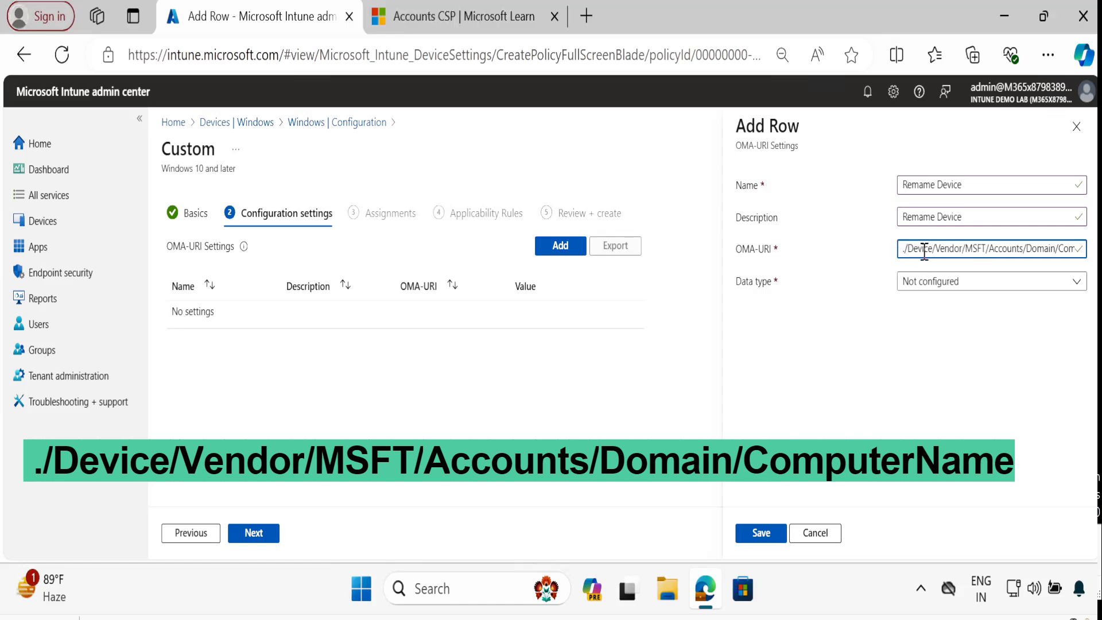
{"action": "left_click_drag", "start_coordinate": [912, 250], "coordinate": [1094, 275]}
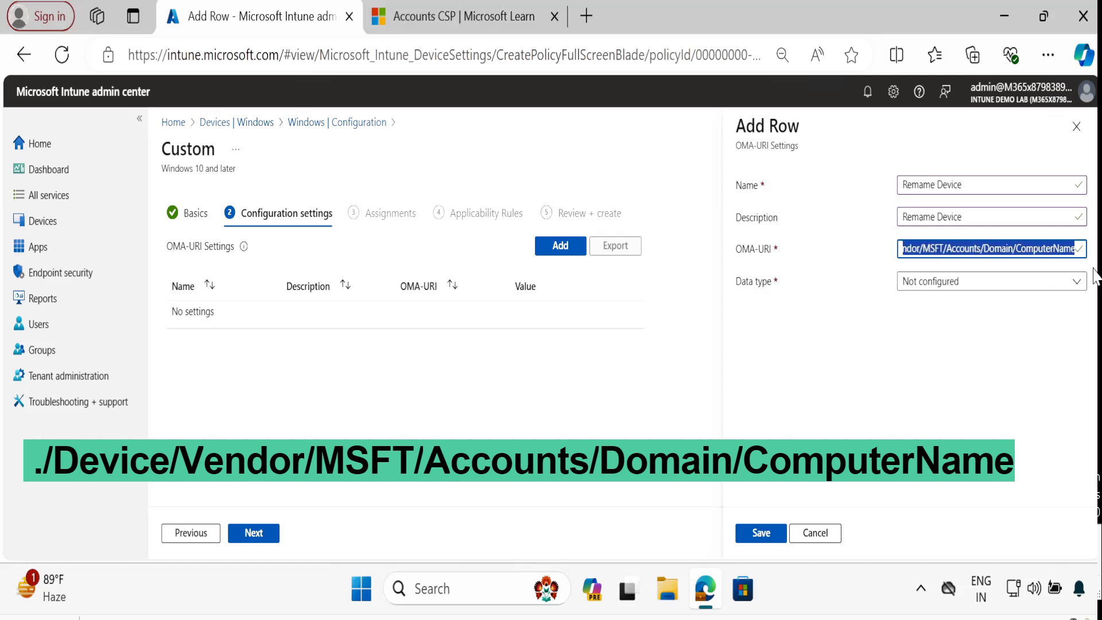
{"action": "left_click", "coordinate": [984, 291]}
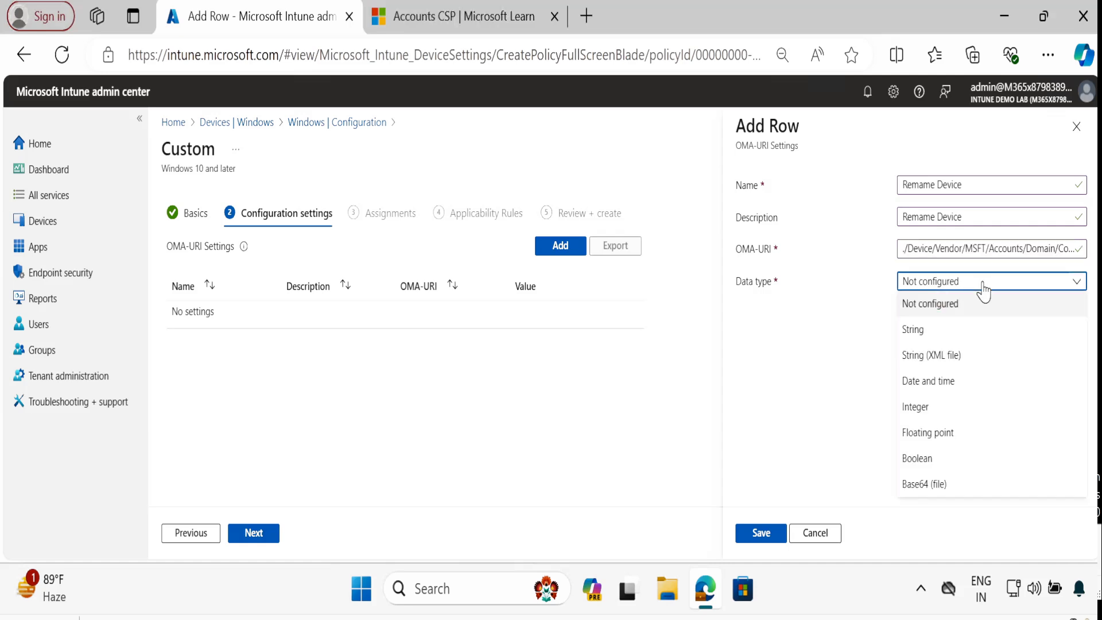
{"action": "left_click", "coordinate": [926, 338]}
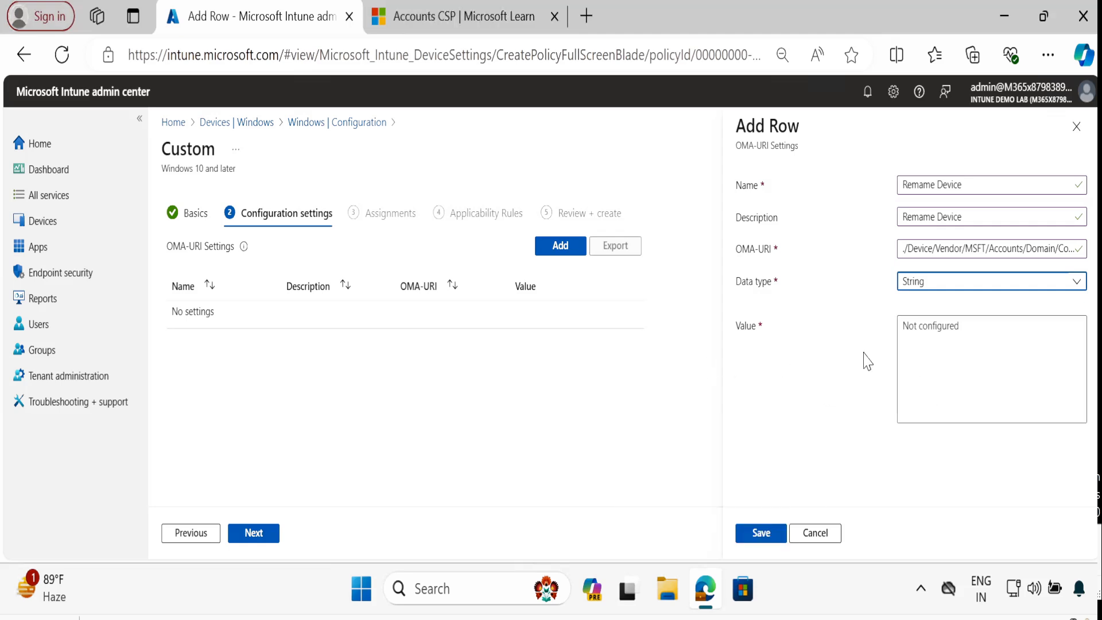
- Enter DemoLab-%SERIAL% as the setting's value
{"action": "mouse_move", "coordinate": [705, 588]}
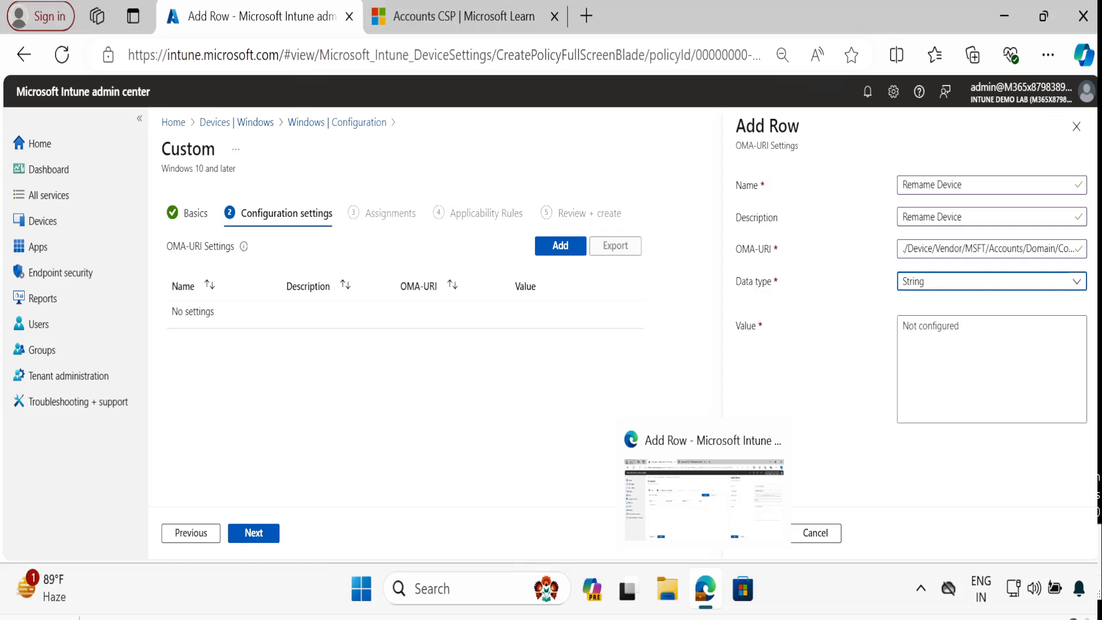
{"action": "left_click", "coordinate": [938, 329]}
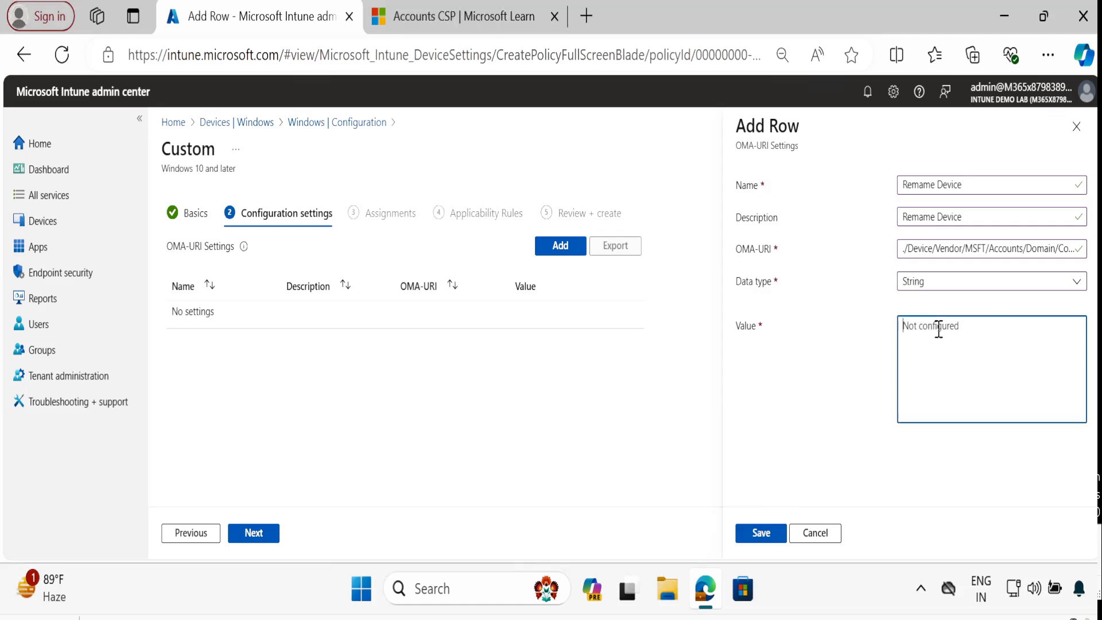
{"action": "key", "text": "ctrl+v"}
{"action": "type", "text": "DemoLab-"}
- Remove the extra %RAND:6% value line, save the row, and continue to Assignments
{"action": "mouse_move", "coordinate": [724, 607]}
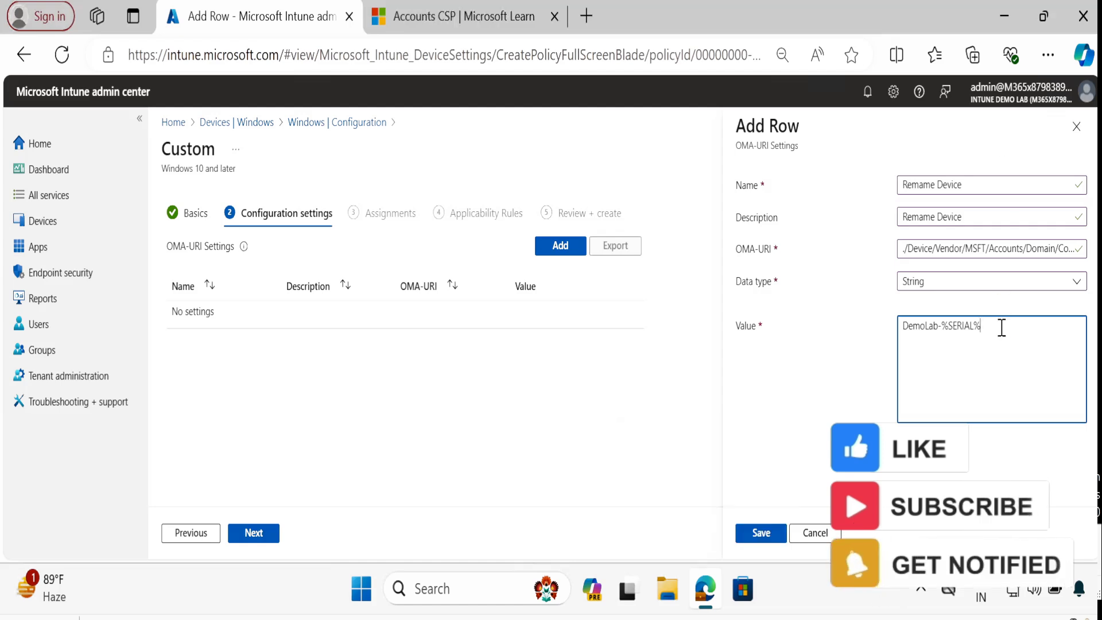
{"action": "key", "text": "Return"}
{"action": "key", "text": "ctrl+v"}
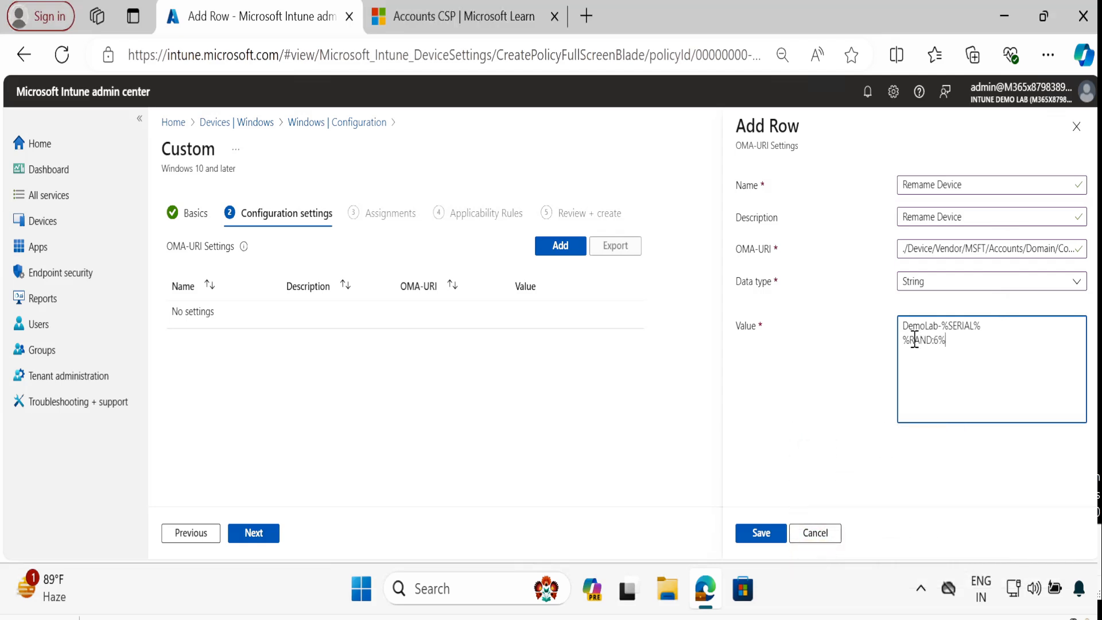
{"action": "type", "text": "DemolAb-"}
{"action": "left_click_drag", "start_coordinate": [995, 343], "coordinate": [894, 343]}
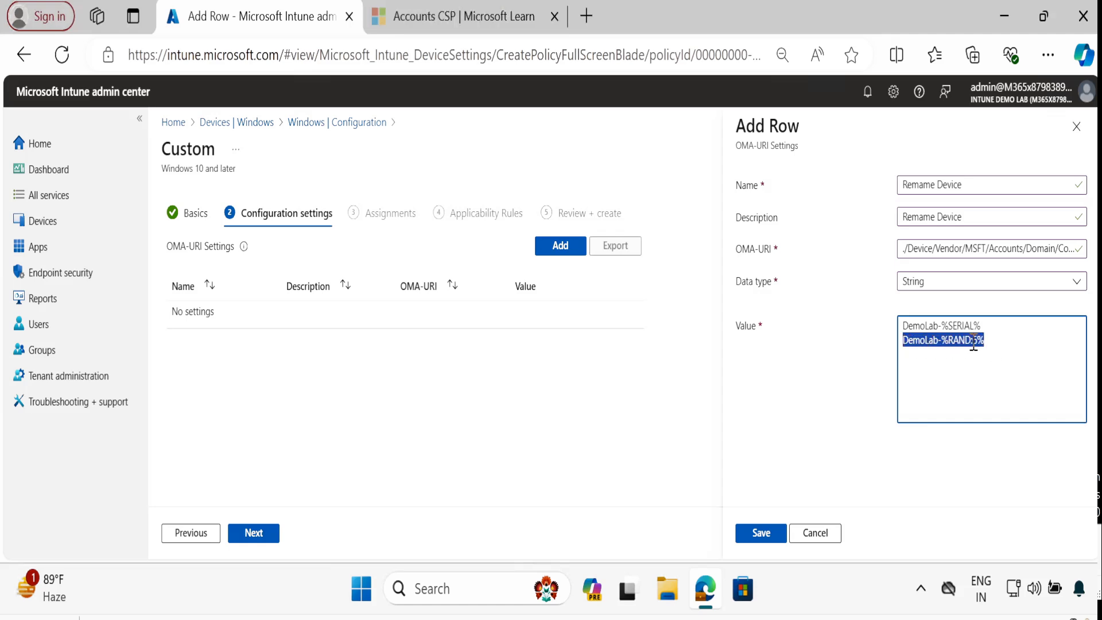
{"action": "left_click_drag", "start_coordinate": [986, 327], "coordinate": [906, 326]}
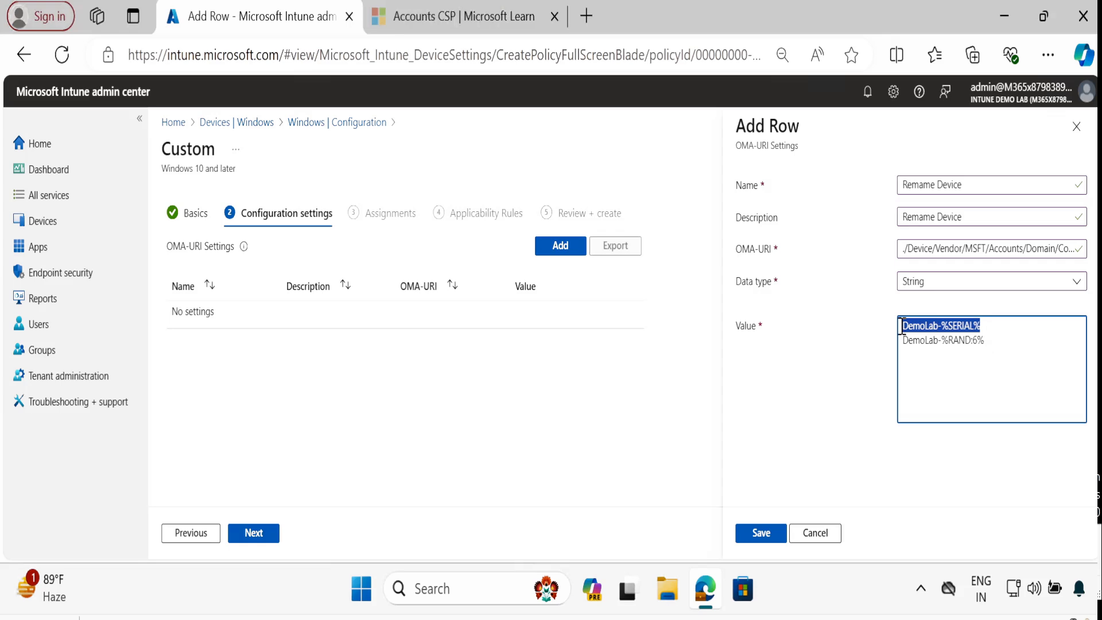
{"action": "left_click_drag", "start_coordinate": [993, 342], "coordinate": [896, 336]}
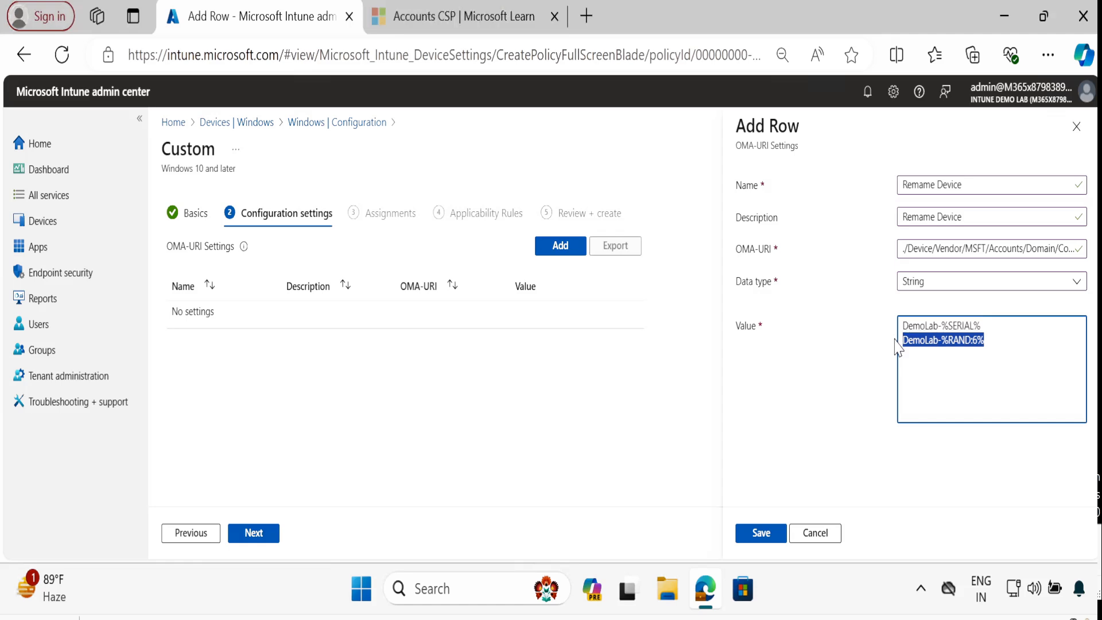
{"action": "key", "text": "BackSpace"}
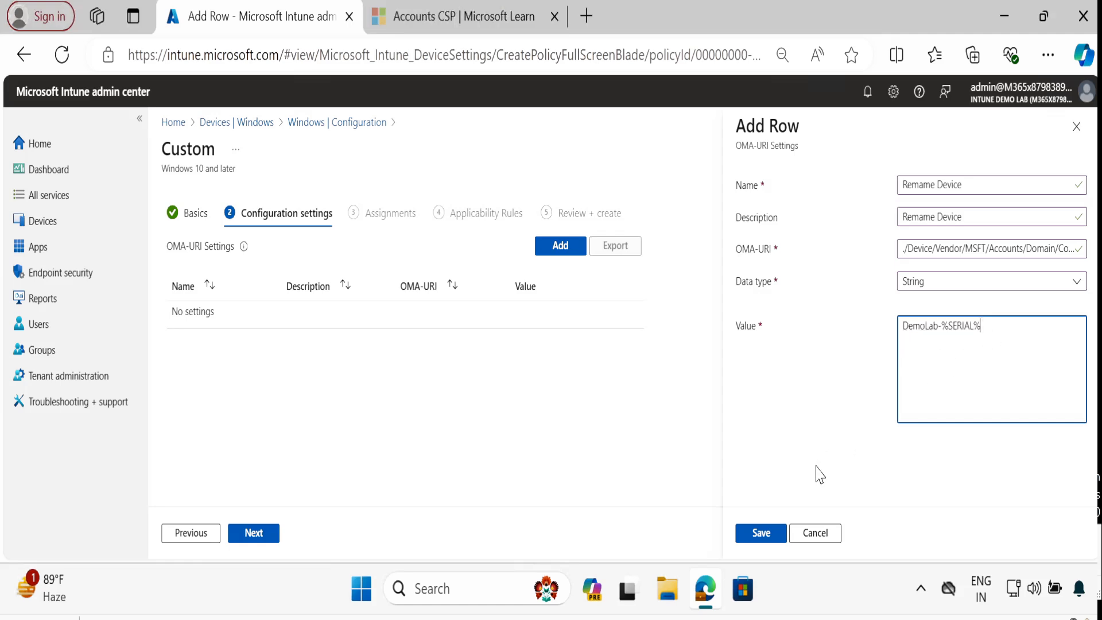
{"action": "left_click", "coordinate": [764, 534]}
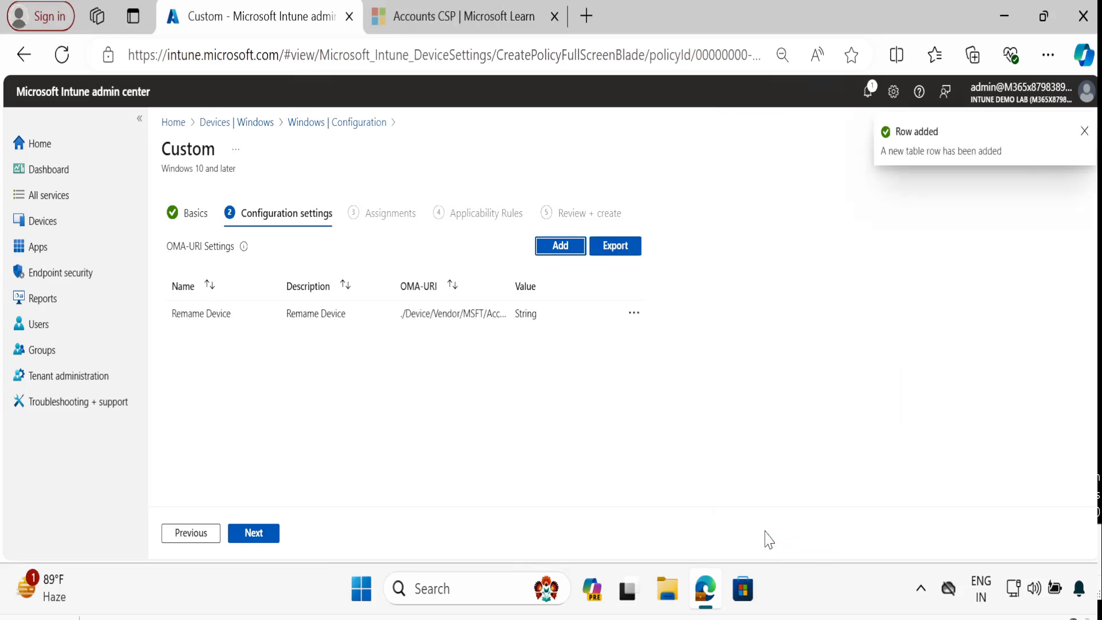
{"action": "left_click", "coordinate": [263, 535]}
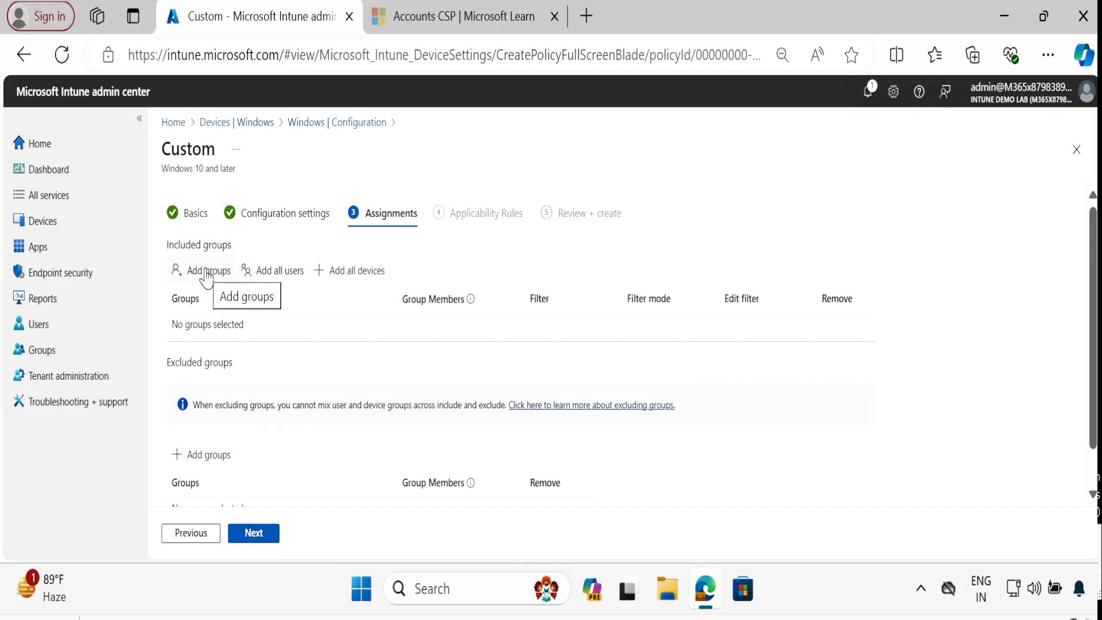
- Include the Rename Device group (1 device, 0 users) in the profile's assignments
{"action": "left_click", "coordinate": [207, 275]}
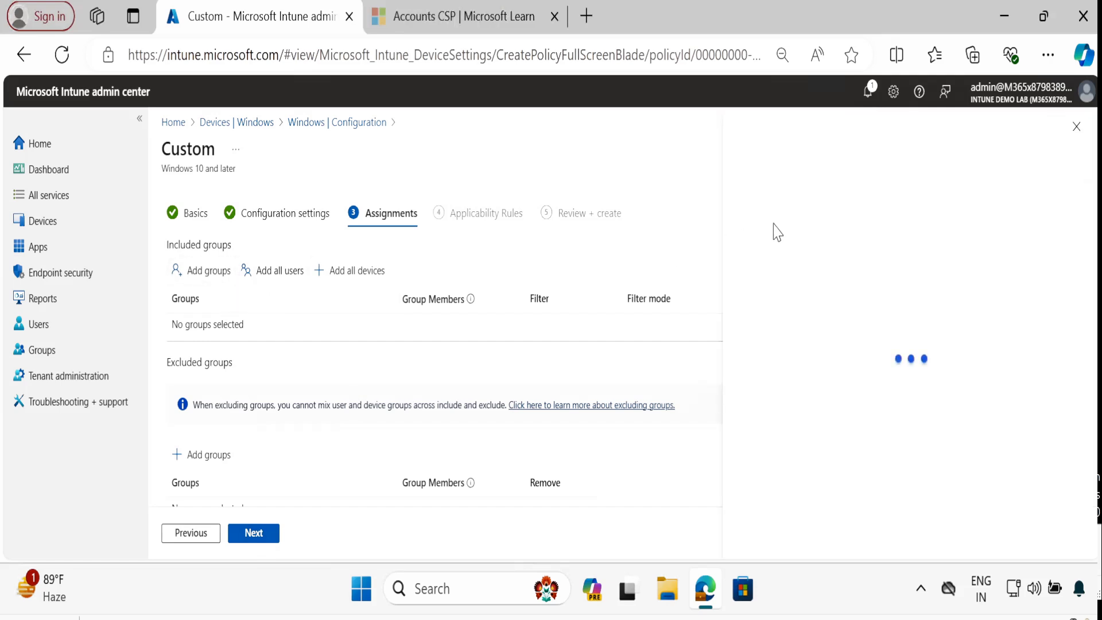
{"action": "left_click", "coordinate": [531, 253]}
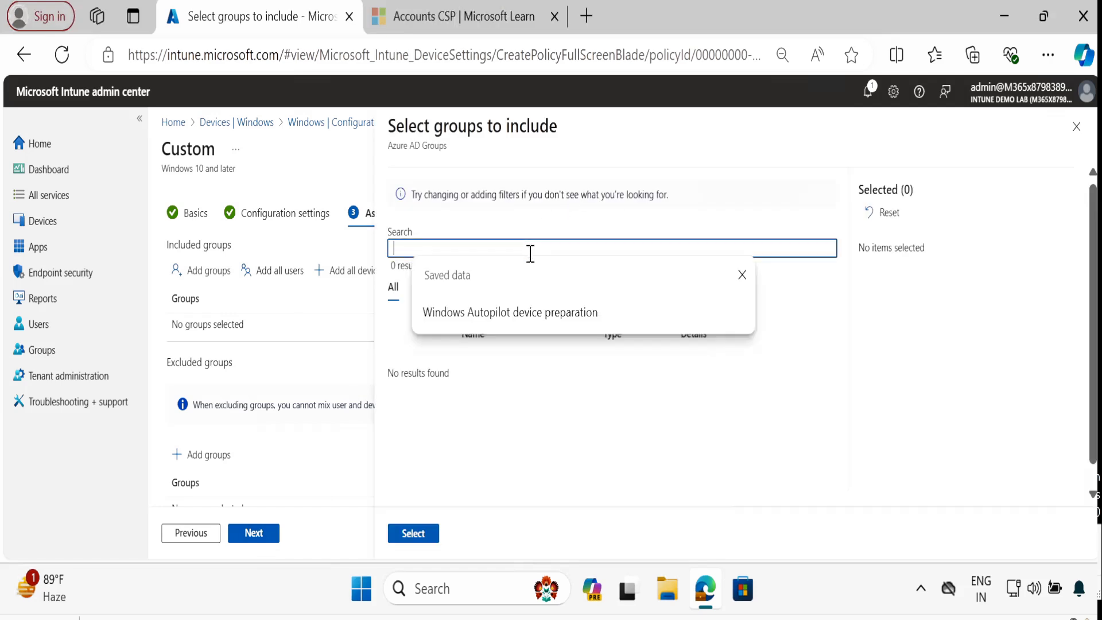
{"action": "type", "text": "r"}
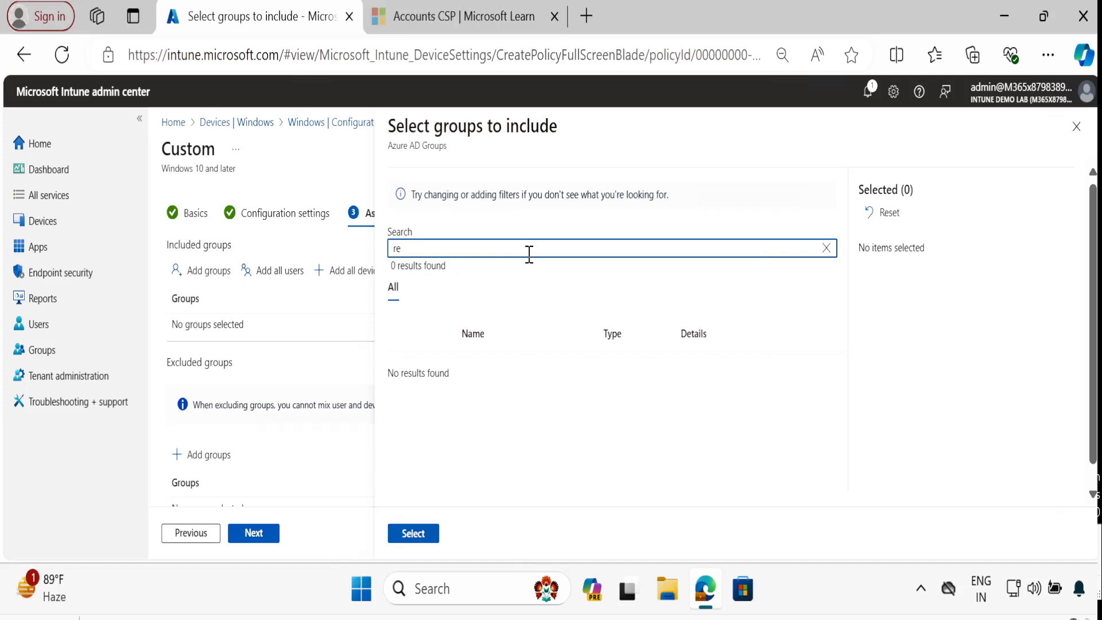
{"action": "type", "text": "e"}
{"action": "key", "text": "Down"}
{"action": "key", "text": "Return"}
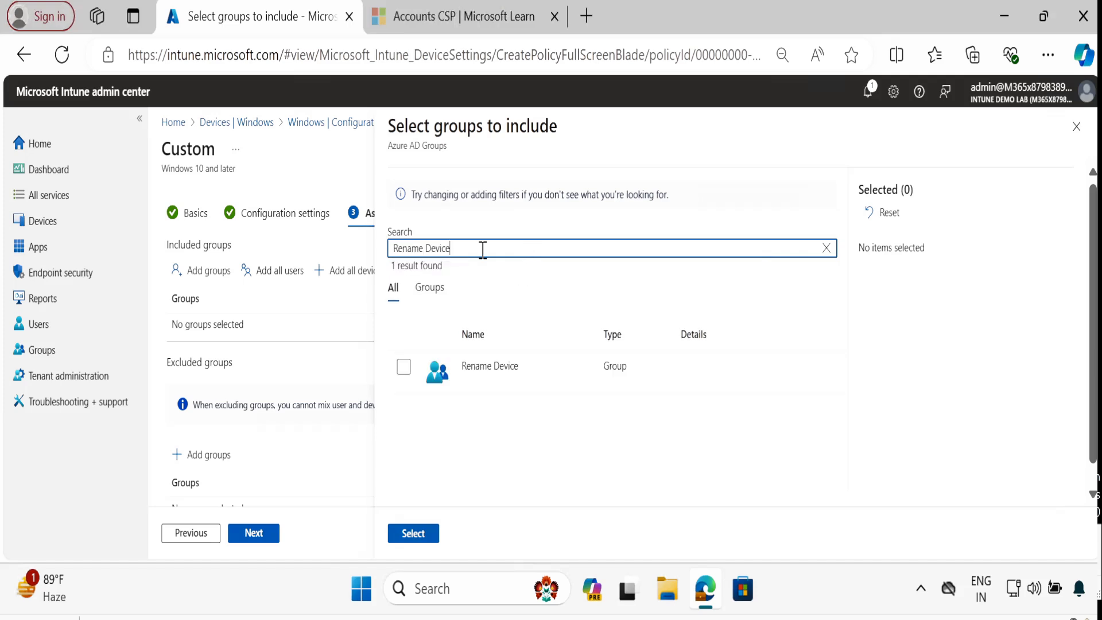
{"action": "left_click", "coordinate": [404, 366]}
{"action": "left_click", "coordinate": [427, 538]}
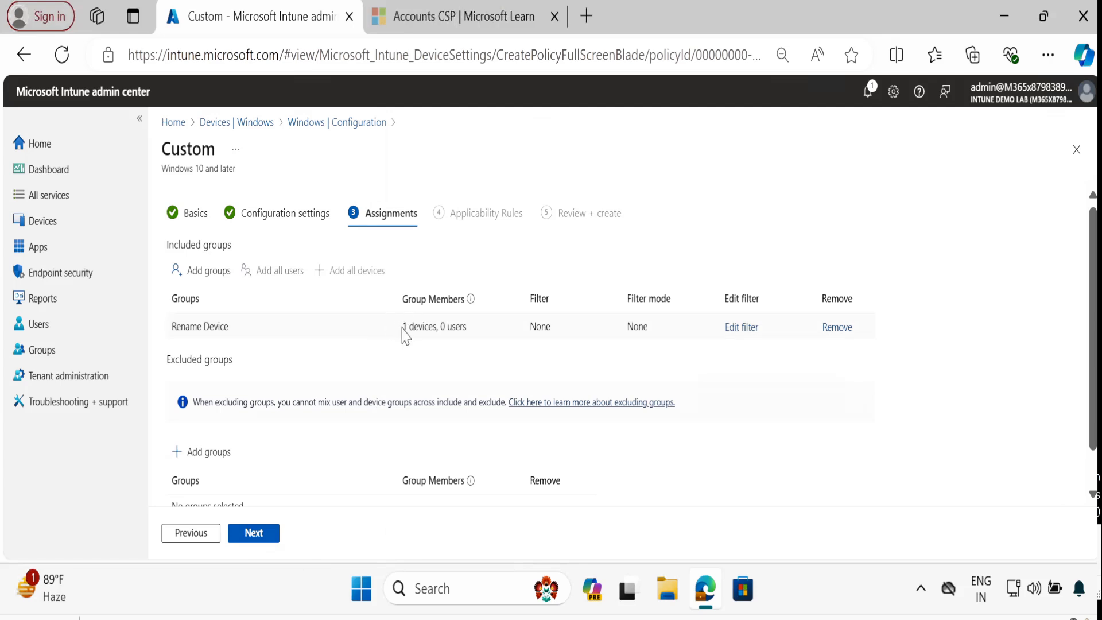
{"action": "left_click_drag", "start_coordinate": [402, 328], "coordinate": [484, 334]}
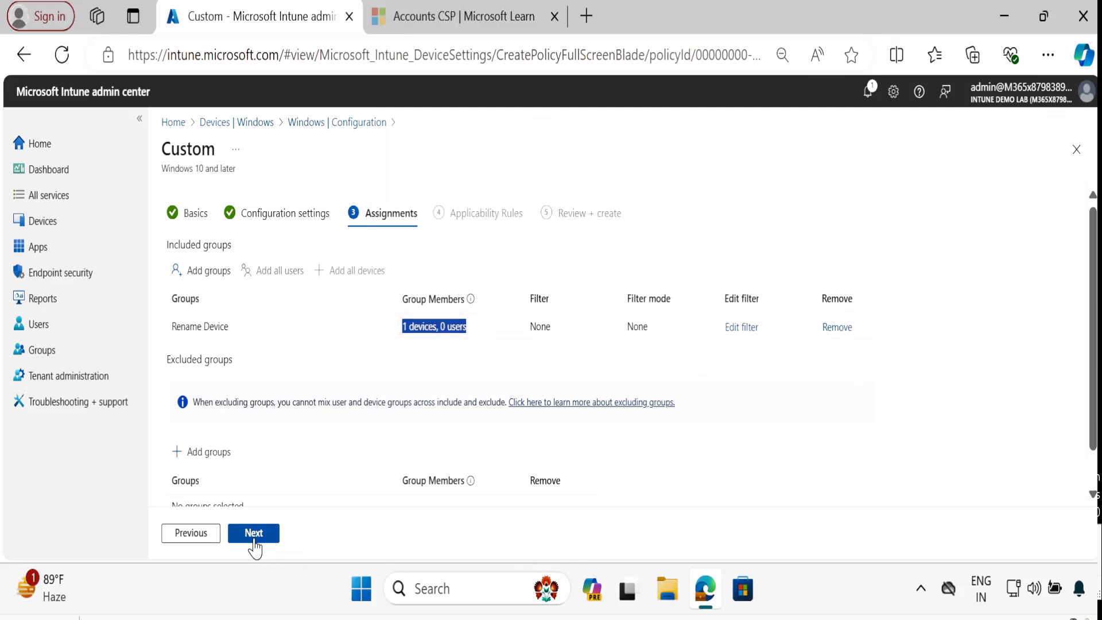
- Pass Applicability Rules and Review + create, then create the Rename Device profile
{"action": "left_click", "coordinate": [254, 533]}
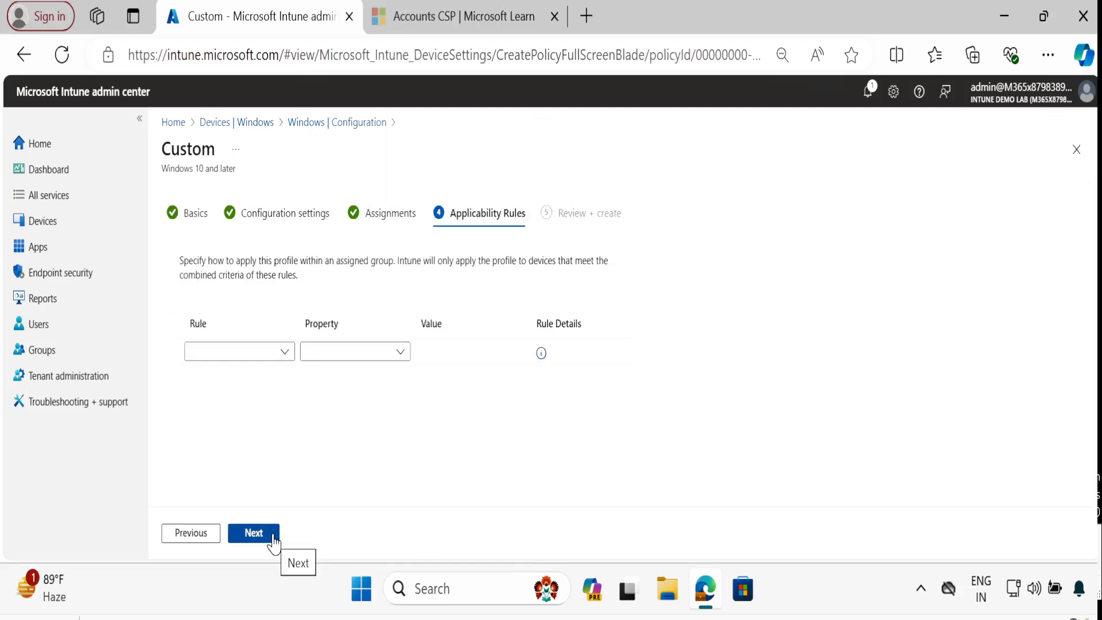
{"action": "left_click", "coordinate": [269, 535]}
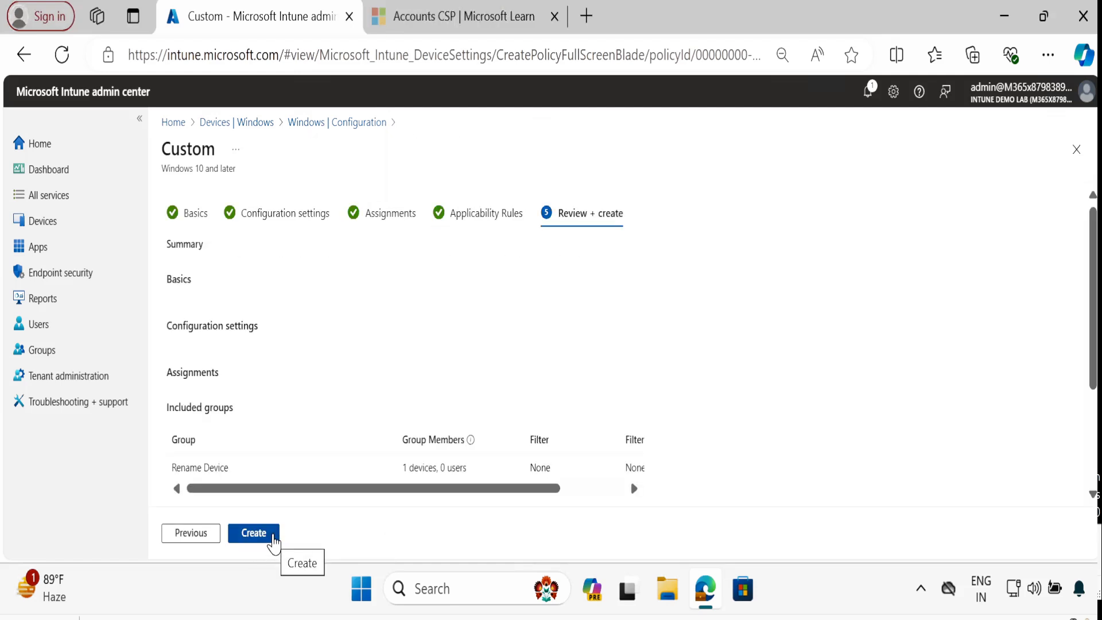
{"action": "left_click", "coordinate": [274, 539]}
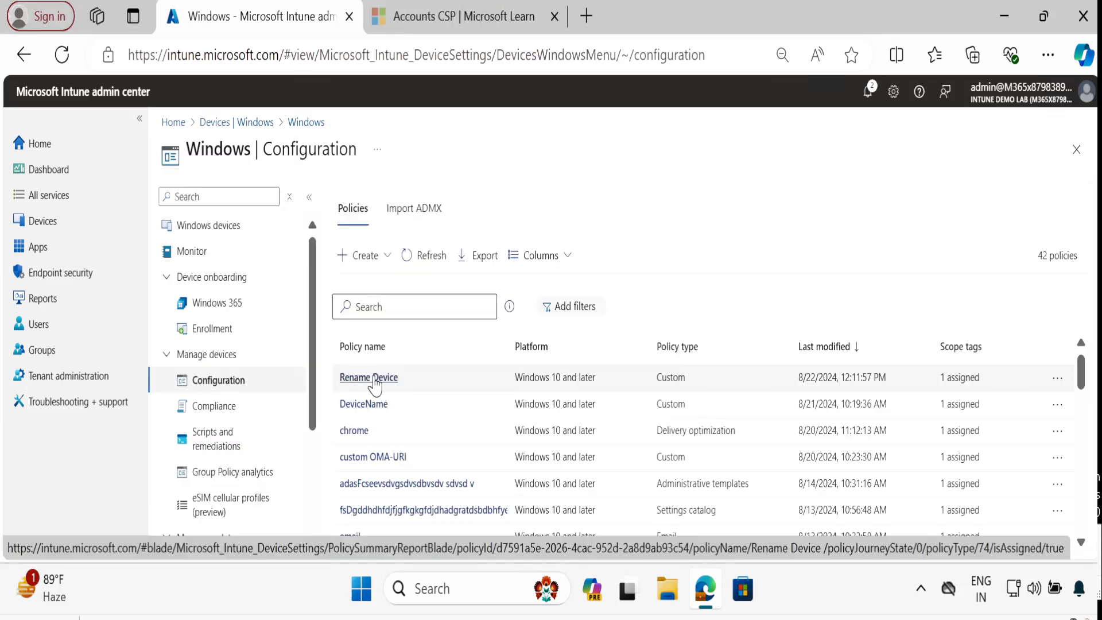
- Find the Rename Device group under Groups and view its member DESKTOP-4Q7K9J3
{"action": "left_click", "coordinate": [57, 351]}
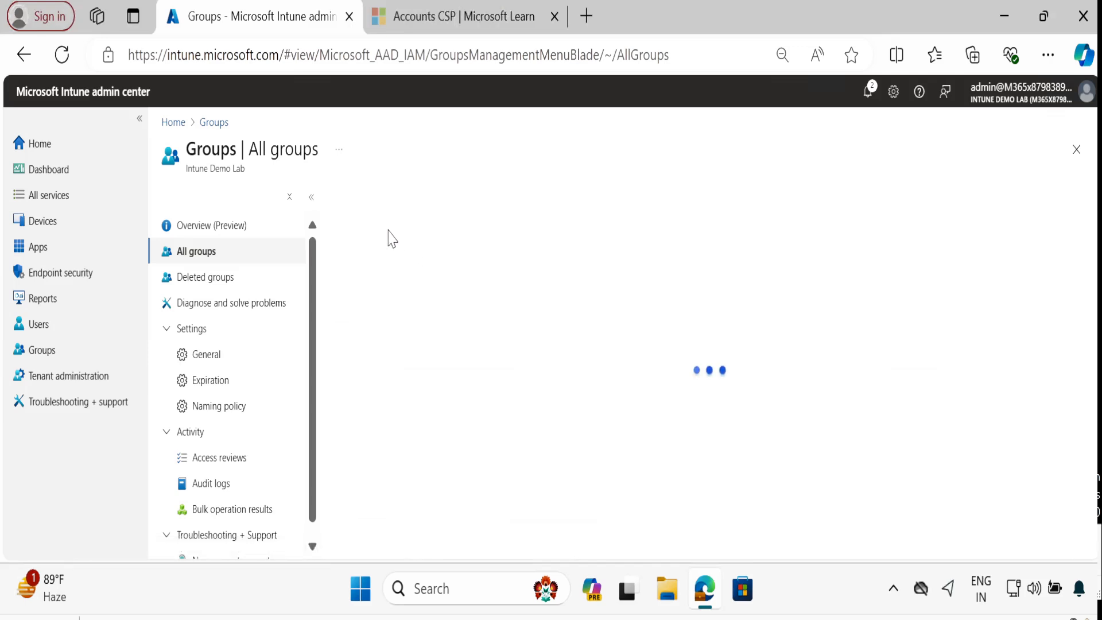
{"action": "left_click", "coordinate": [406, 262]}
{"action": "type", "text": "Rename Device"}
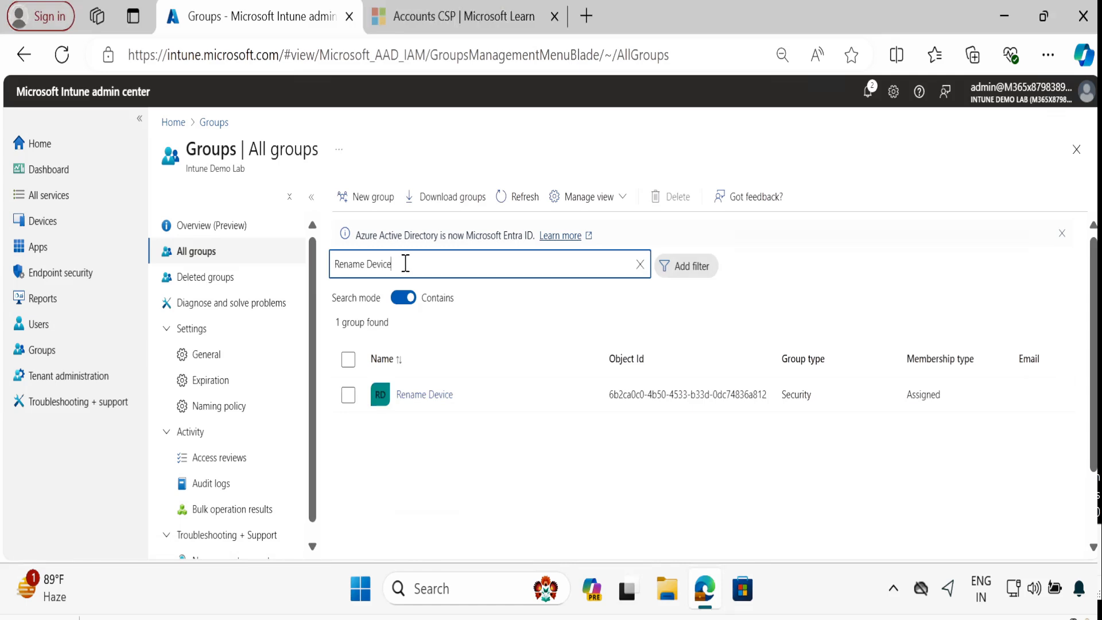
{"action": "left_click", "coordinate": [422, 394]}
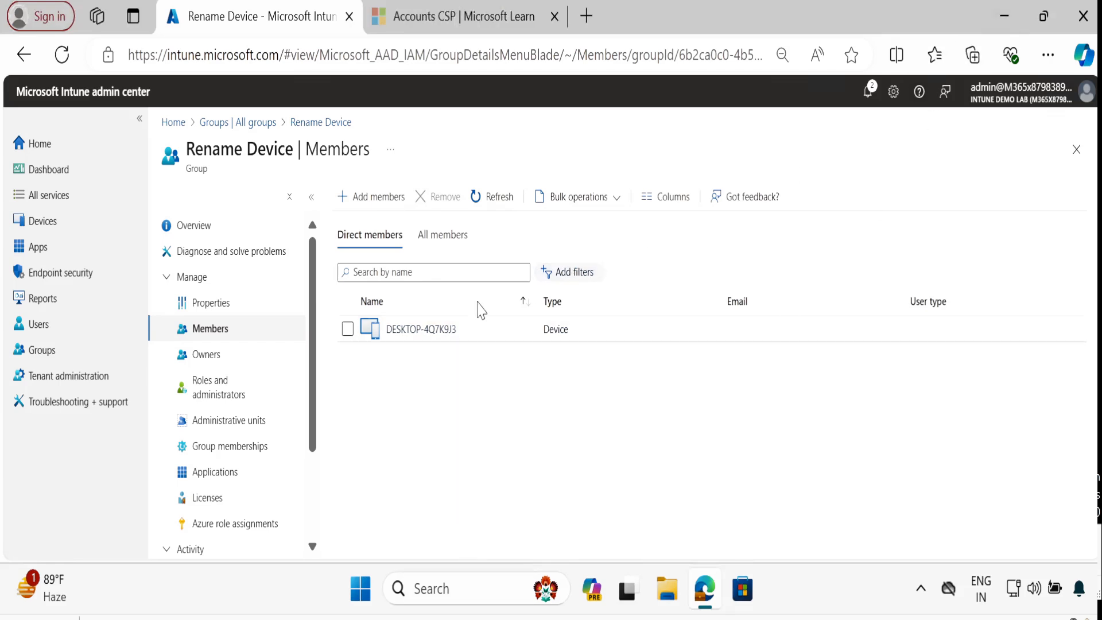
- Confirm in System Information that the client's System Name is DESKTOP-4Q7K9J3, then return to Edge
{"action": "left_click", "coordinate": [1004, 16]}
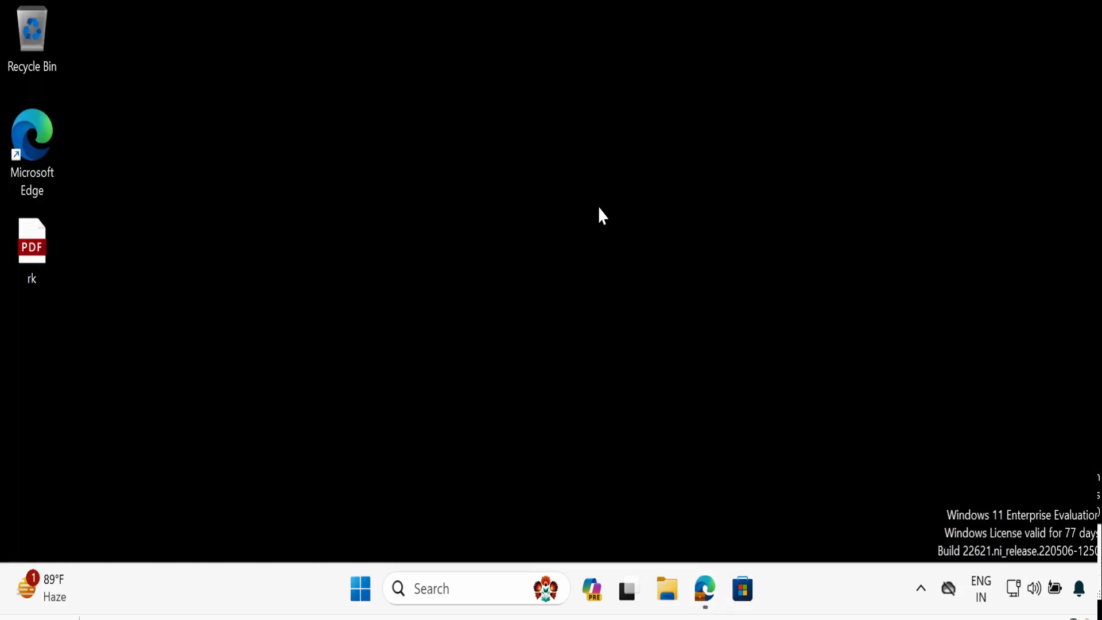
{"action": "left_click", "coordinate": [464, 592]}
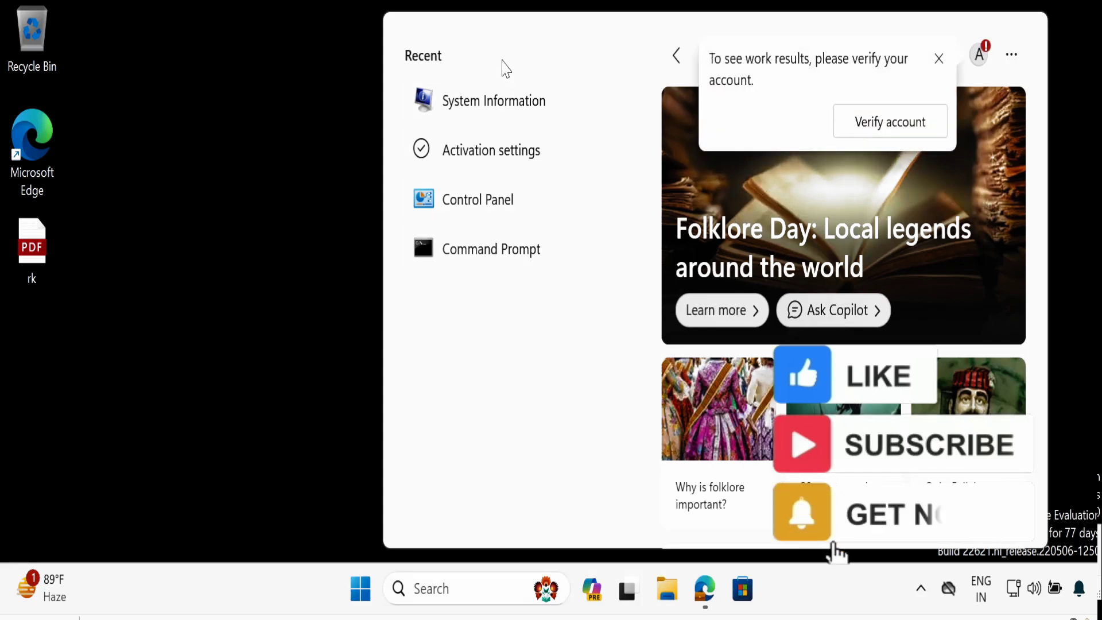
{"action": "left_click", "coordinate": [495, 101]}
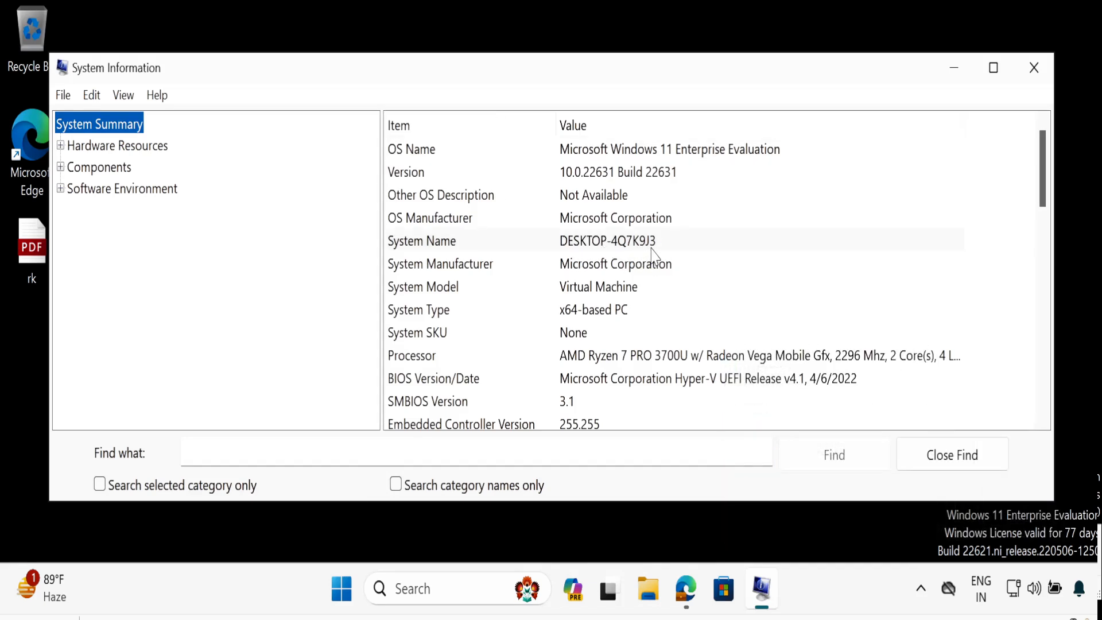
{"action": "left_click", "coordinate": [683, 589]}
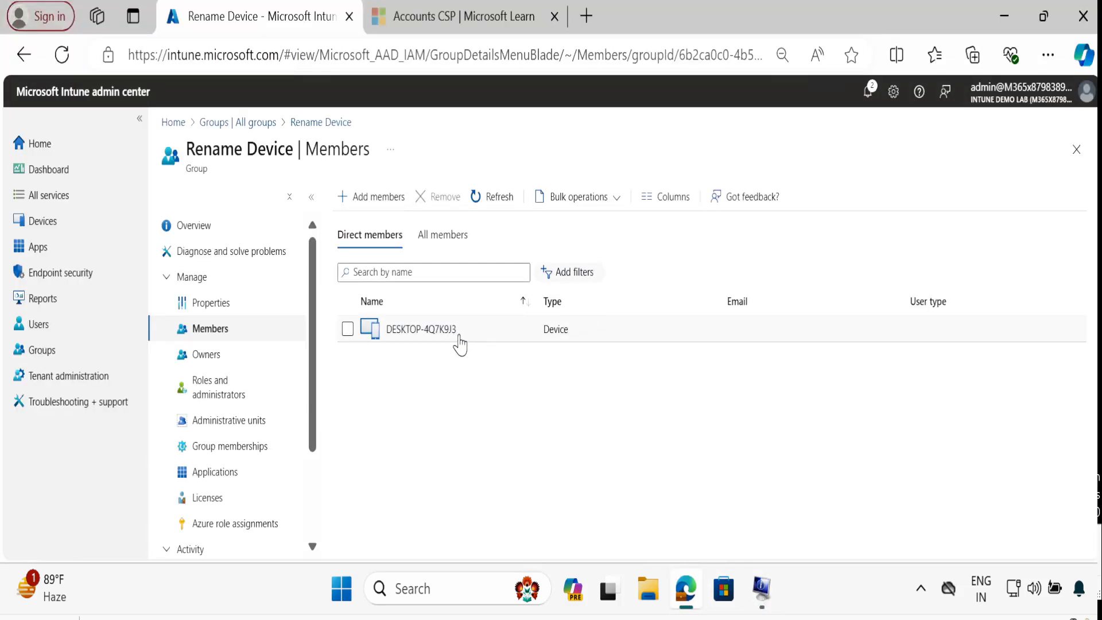
- Copy DESKTOP-4Q7K9J3, open that device from Windows devices, and sync it
{"action": "left_click_drag", "start_coordinate": [458, 344], "coordinate": [374, 344]}
{"action": "key", "text": "ctrl+c"}
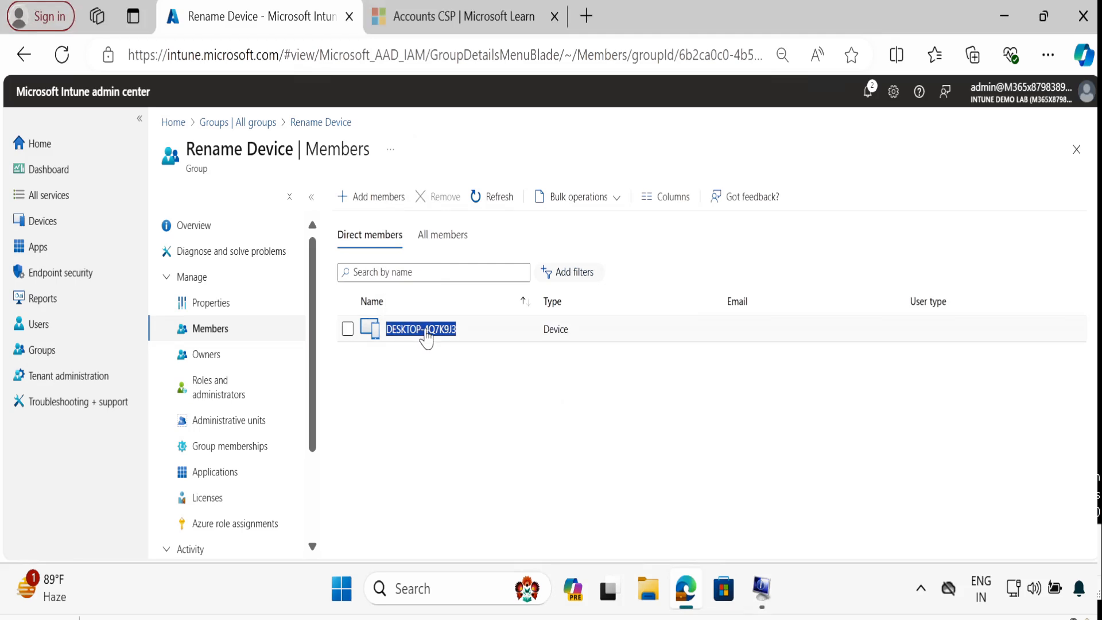
{"action": "left_click", "coordinate": [426, 339]}
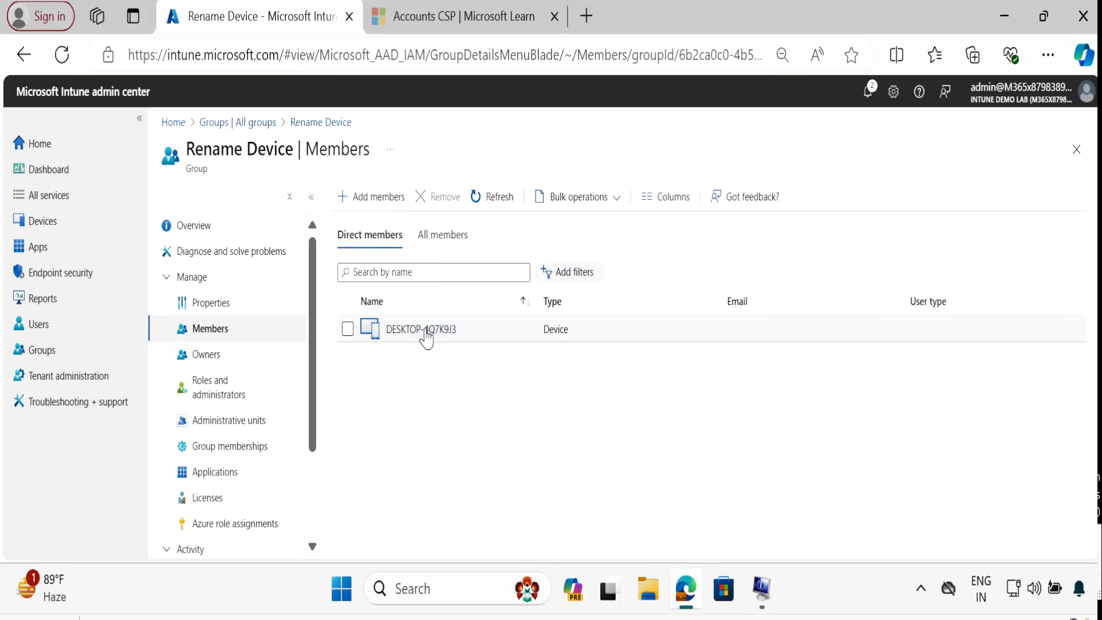
{"action": "triple_click", "coordinate": [426, 339]}
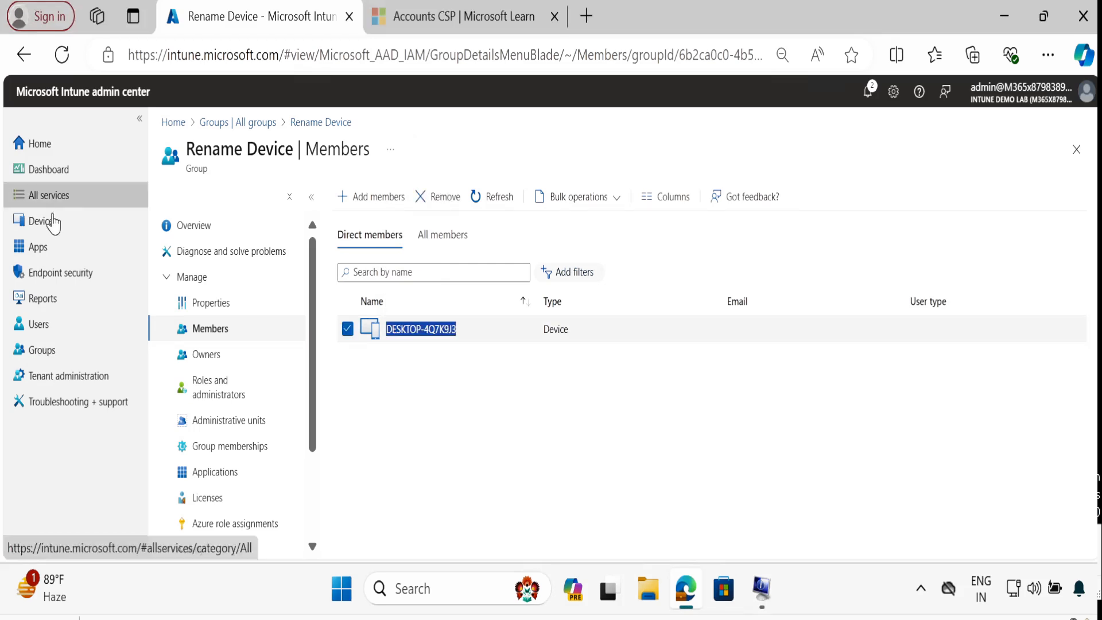
{"action": "left_click", "coordinate": [43, 221]}
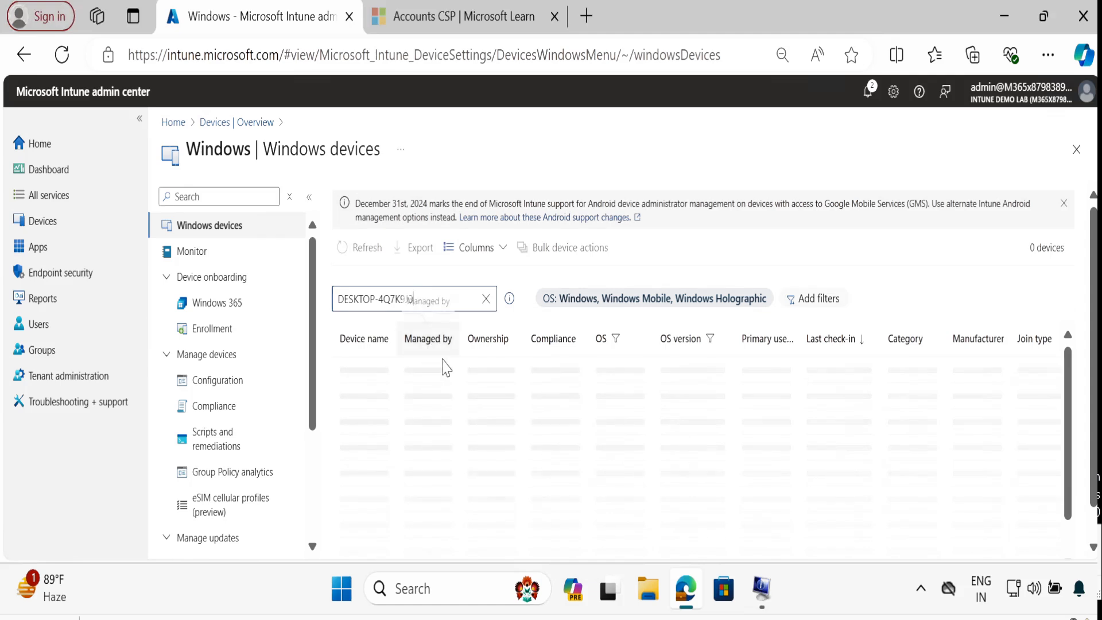
{"action": "left_click", "coordinate": [362, 375]}
{"action": "left_click", "coordinate": [572, 197]}
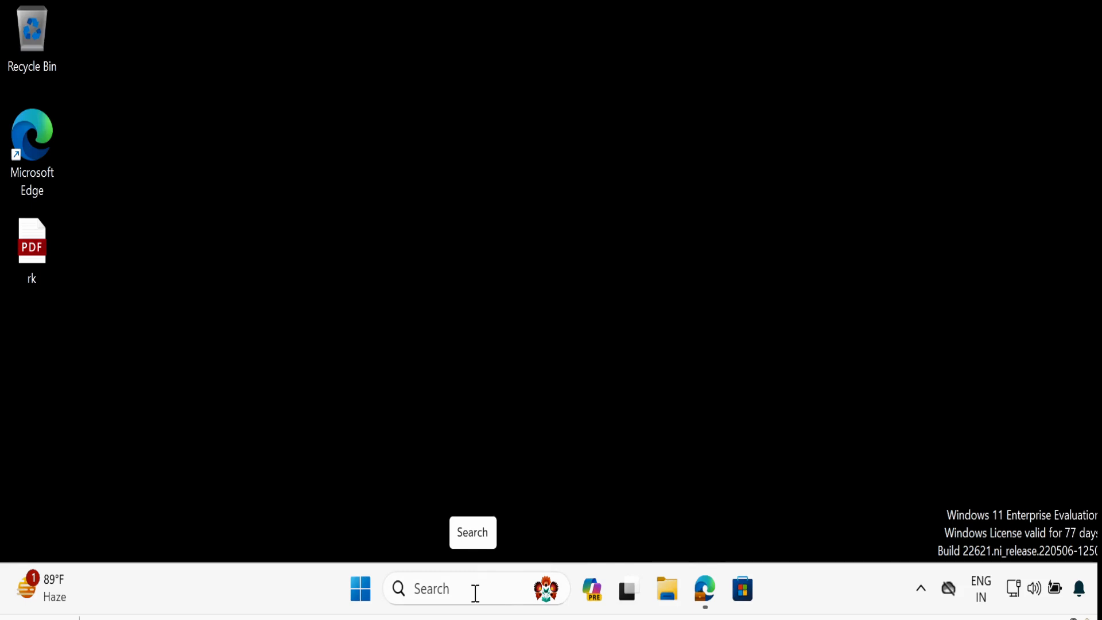
- Check the System About page, which shows DESKTOP-4Q7K9J3 with pending name DemoLab-8033312
{"action": "left_click", "coordinate": [475, 595]}
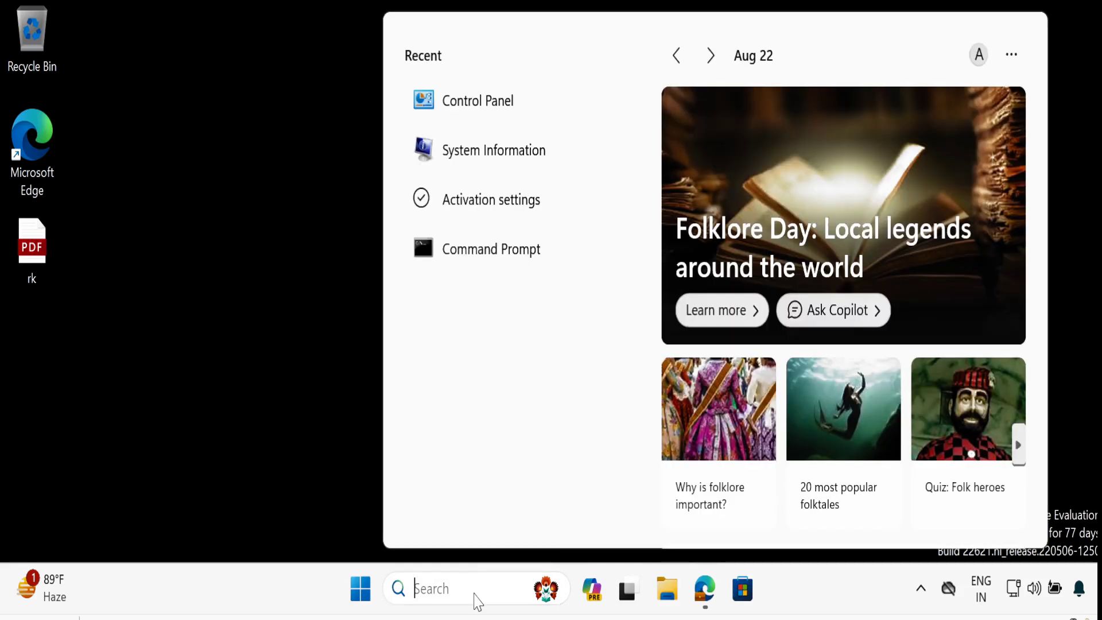
{"action": "type", "text": "control Panel"}
{"action": "key", "text": "Return"}
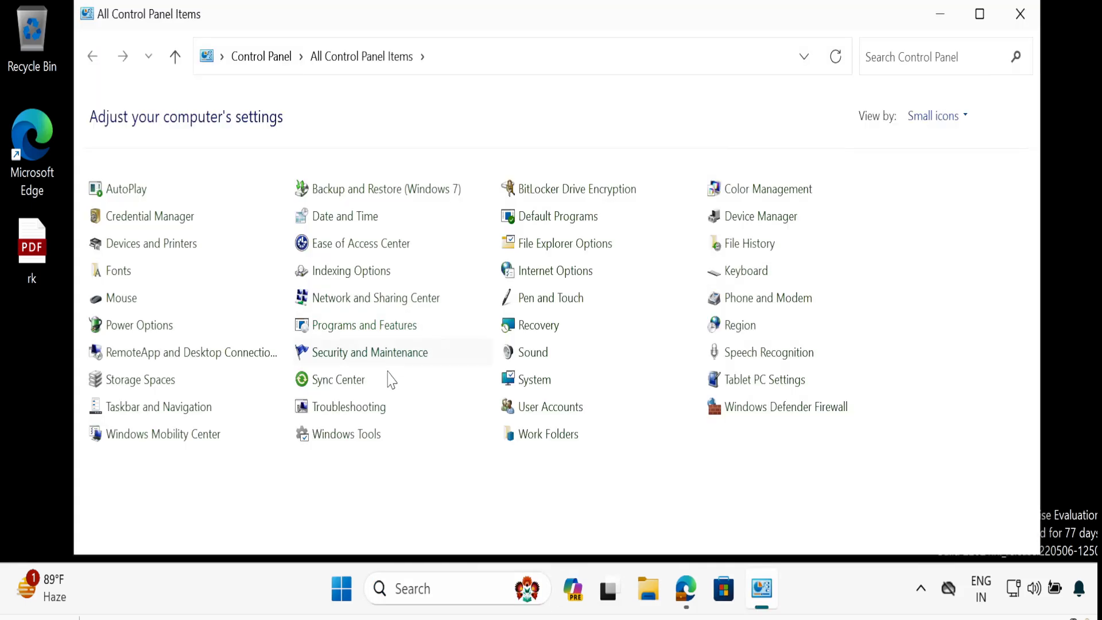
{"action": "left_click", "coordinate": [529, 394]}
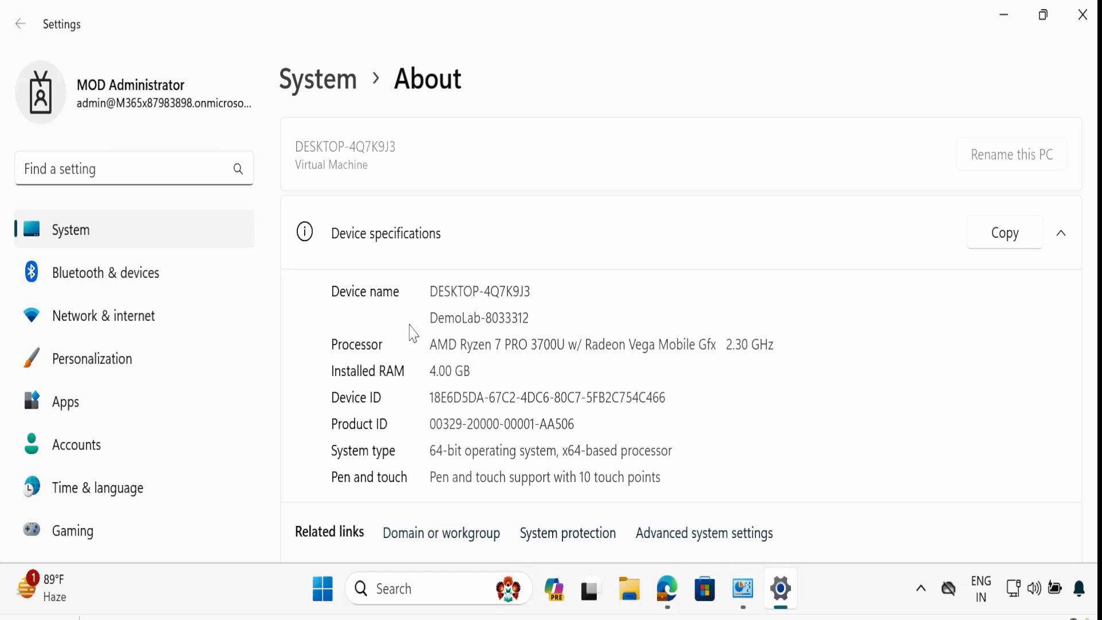
- Restart the PC from the Start menu's power options
{"action": "left_click", "coordinate": [332, 585]}
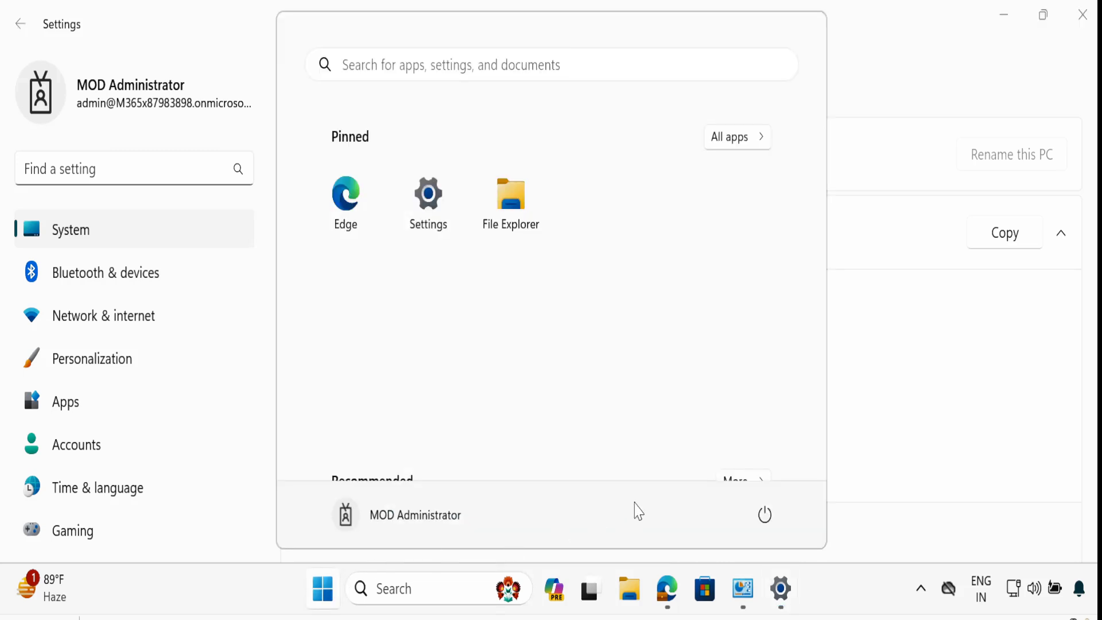
{"action": "left_click", "coordinate": [761, 513]}
{"action": "left_click", "coordinate": [768, 476]}
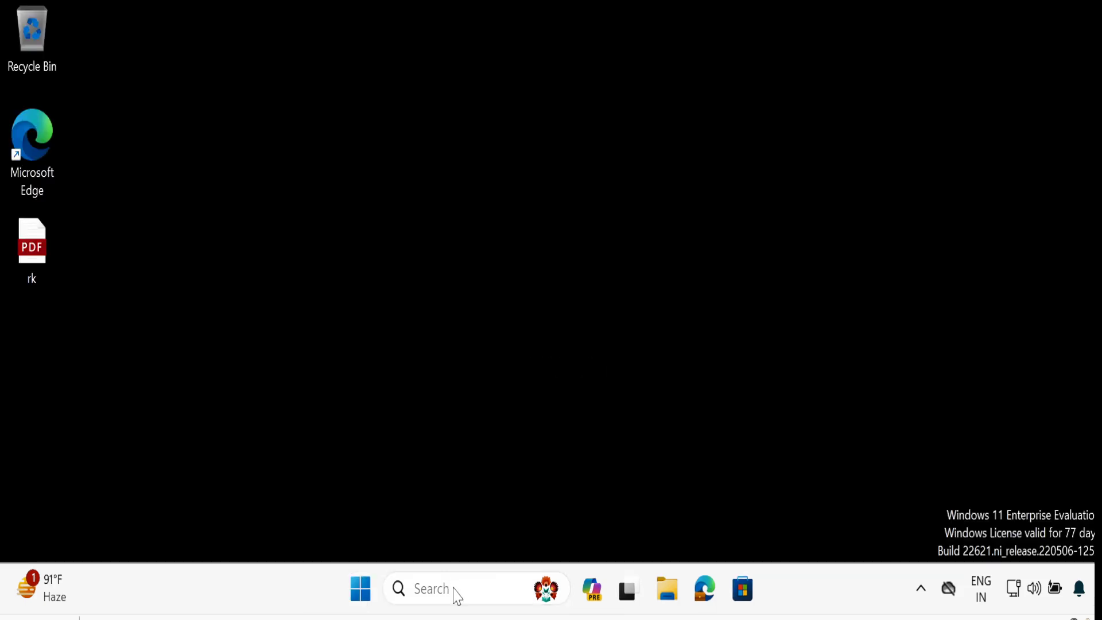
{"action": "left_click", "coordinate": [458, 597]}
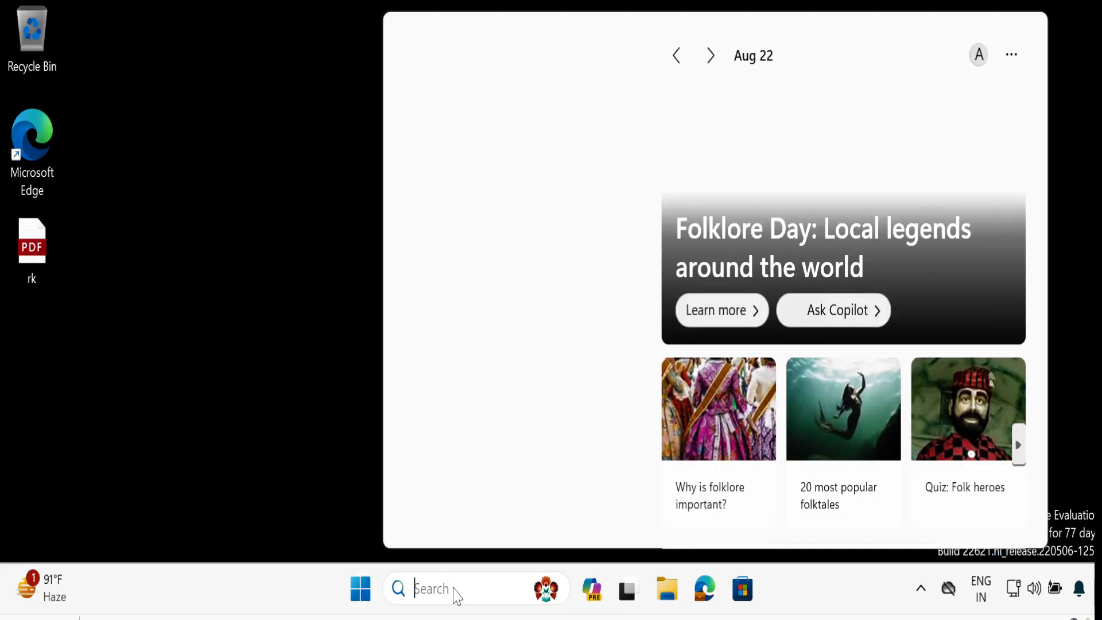
- Run HOSTNAME in Command Prompt to confirm the name DemoLab-8033312, then close the console
{"action": "type", "text": "CMD"}
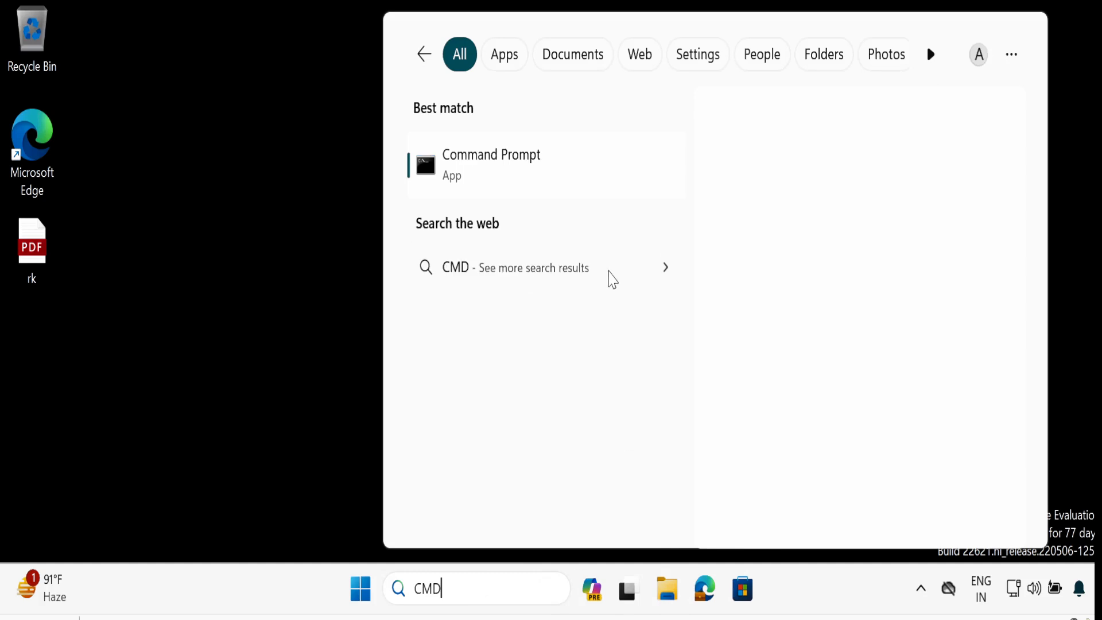
{"action": "key", "text": "Return"}
{"action": "type", "text": "HOST"}
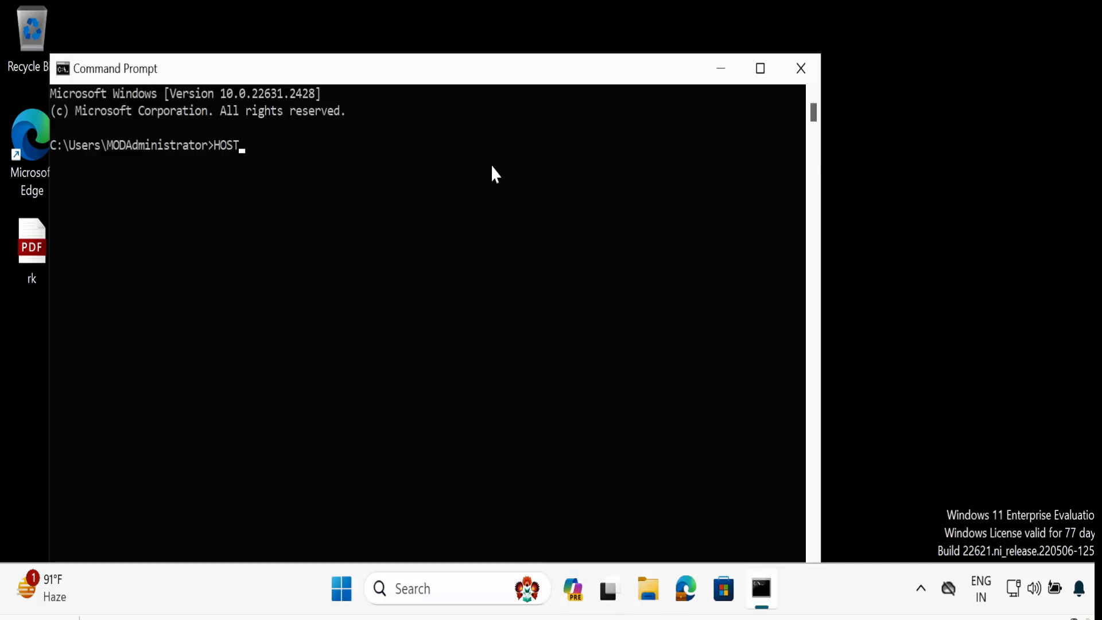
{"action": "type", "text": "NAME"}
{"action": "key", "text": "Return"}
{"action": "left_click", "coordinate": [148, 164]}
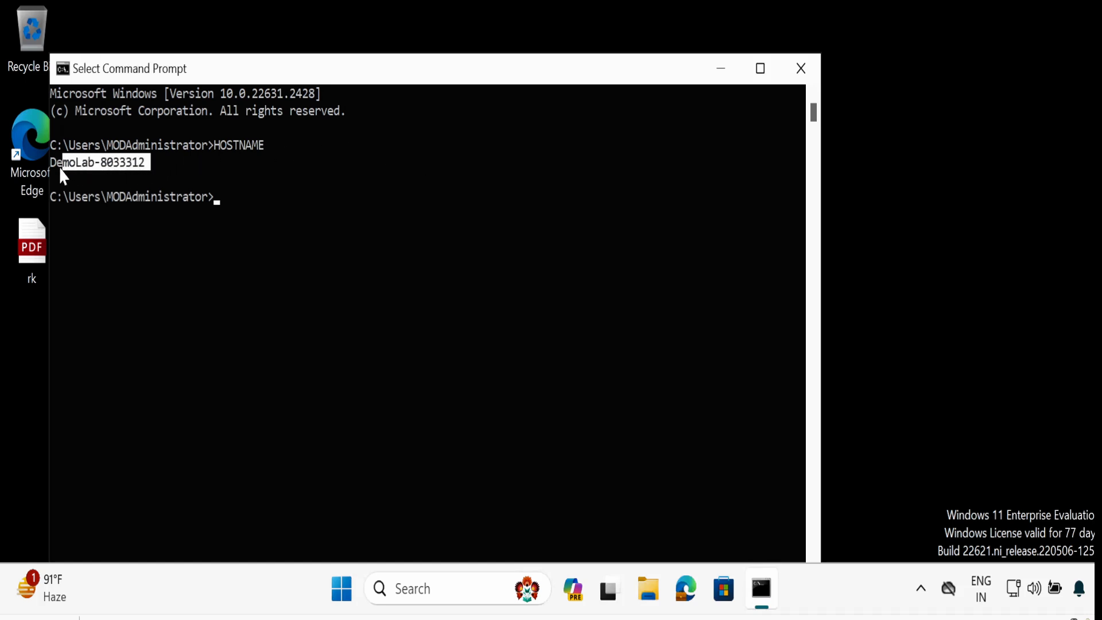
{"action": "left_click_drag", "start_coordinate": [60, 168], "coordinate": [42, 164]}
{"action": "key", "text": "alt+F4"}
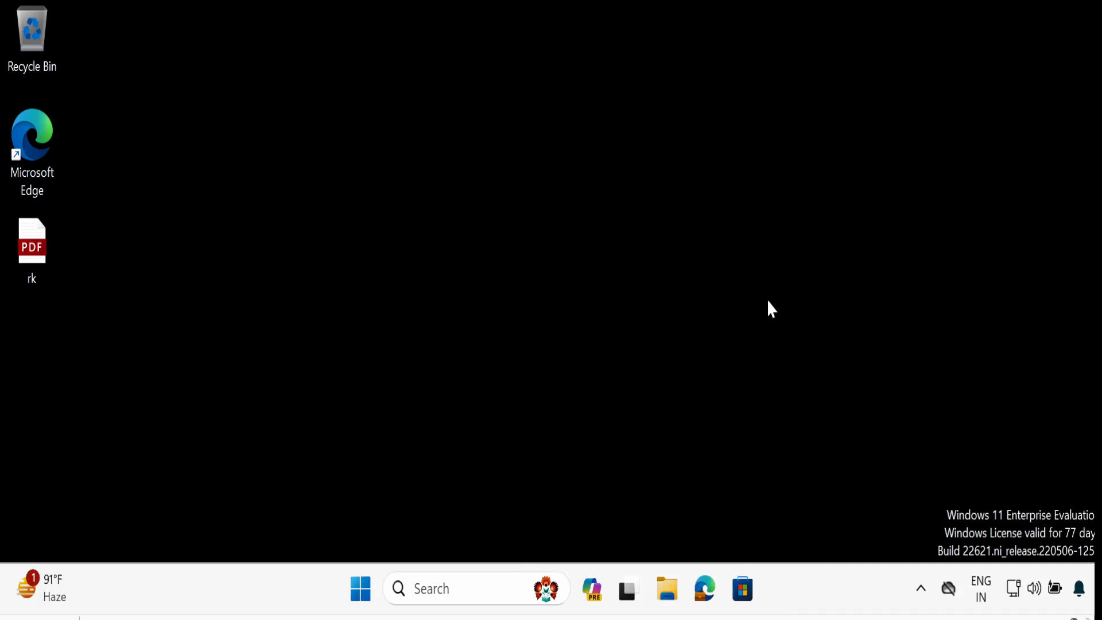